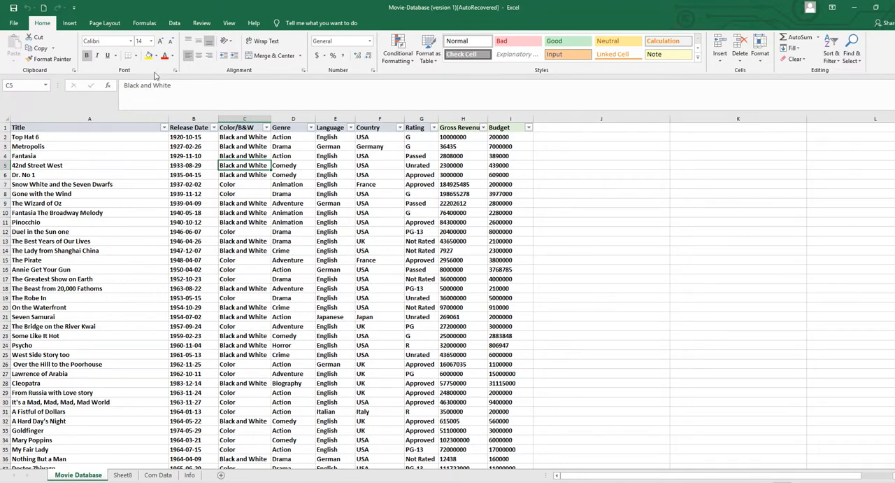
left_click(203, 206)
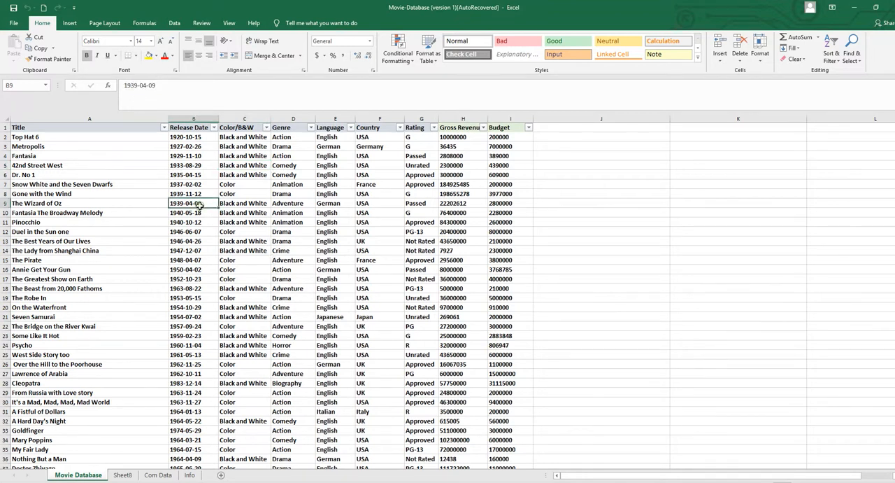
left_click(373, 214)
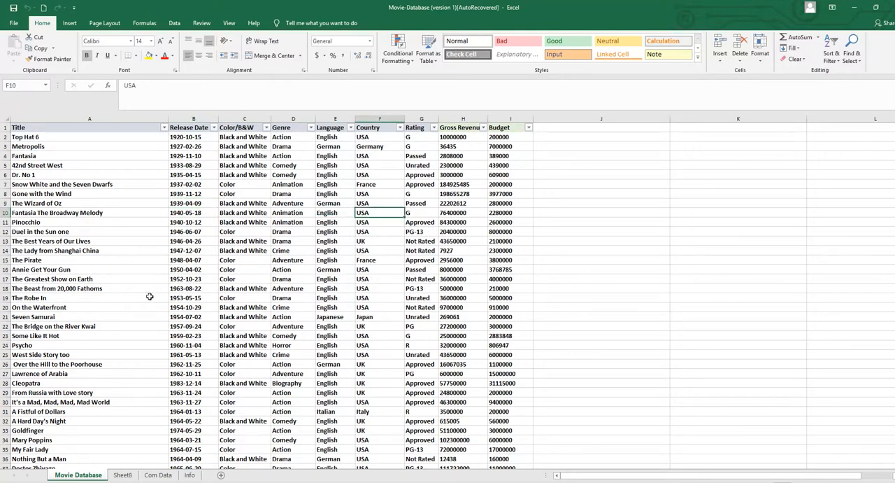
left_click(125, 268)
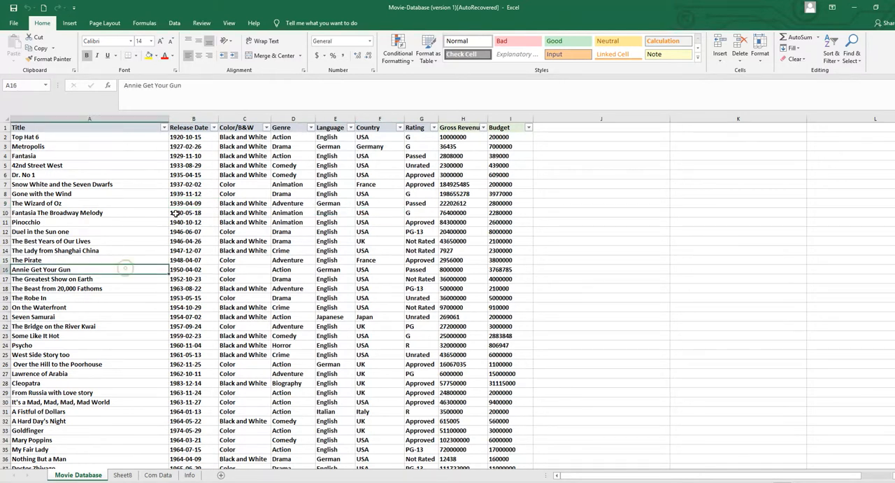
Create a PivotTable from the whole Movie Database range on a new worksheet.
left_click(209, 194)
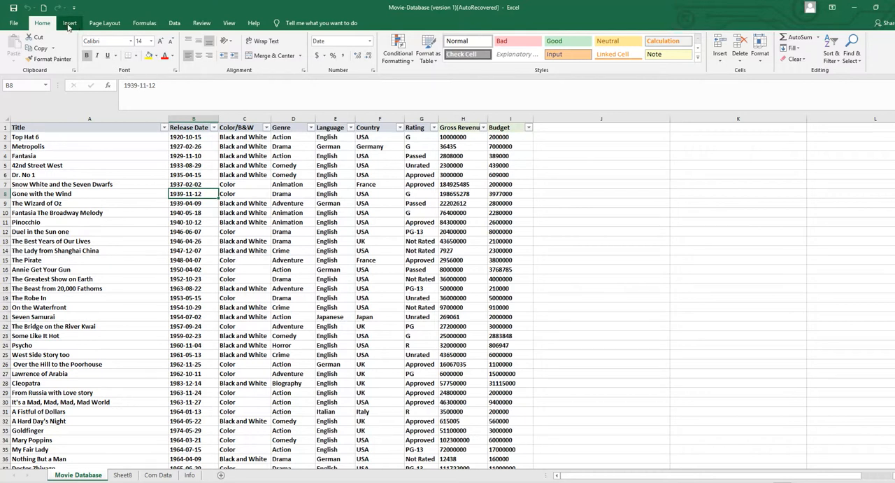
left_click(69, 23)
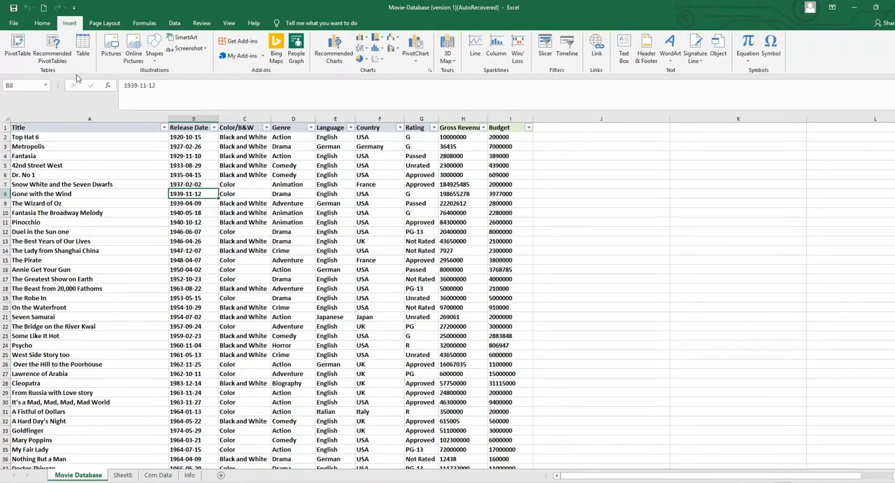
left_click(19, 43)
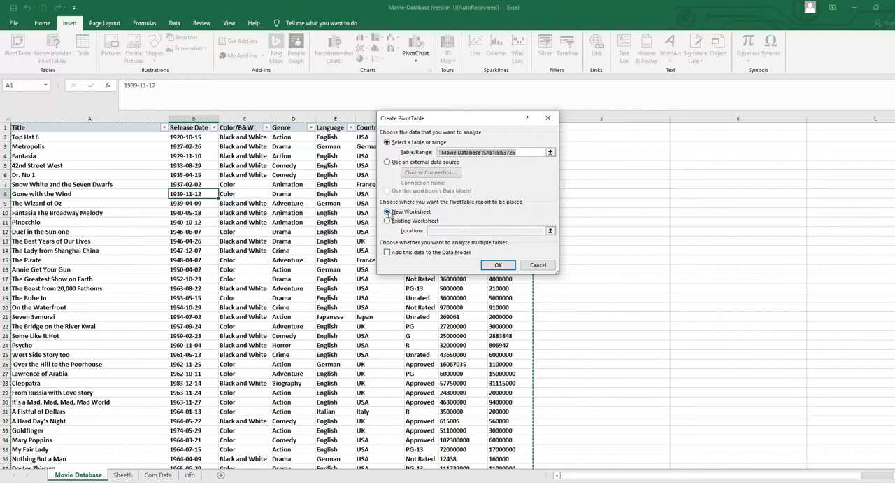
left_click(493, 266)
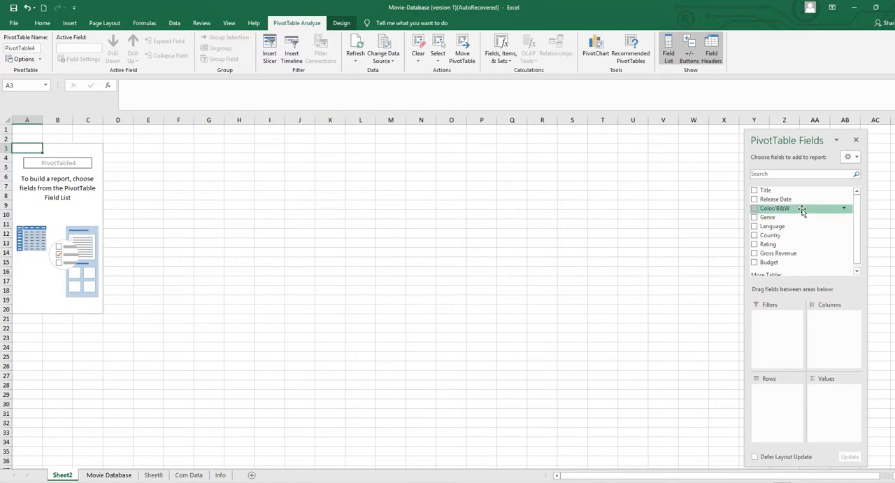
Add Genre as the PivotTable's row field and Title as a count in the values.
left_click_drag(776, 242, 770, 391)
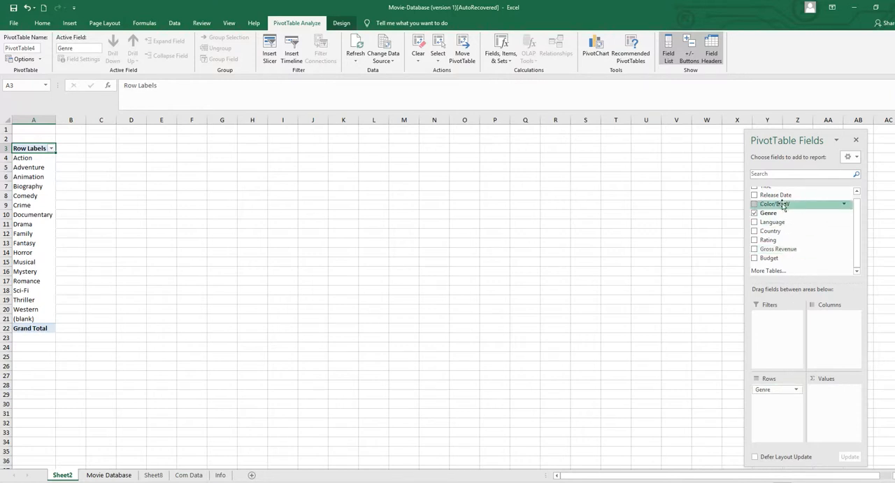
scroll(785, 200, "up", 1)
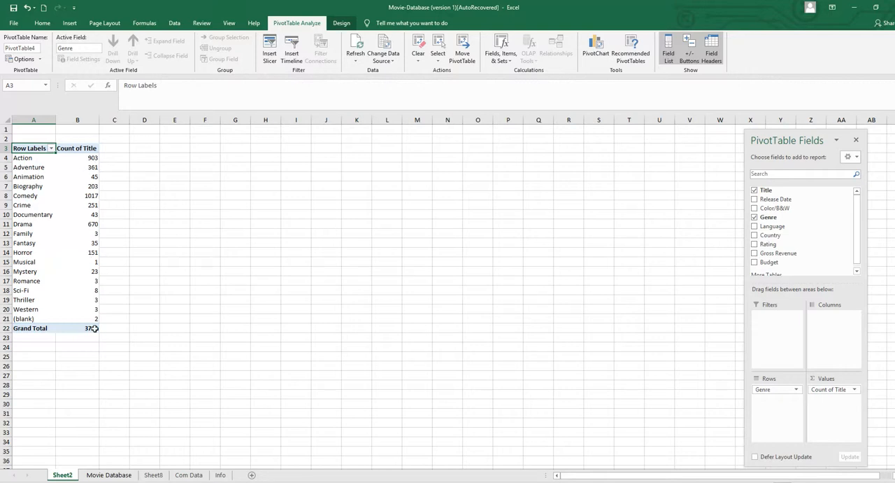
Sort the PivotTable's genre row labels from A to Z, followed by Z to A.
left_click(51, 148)
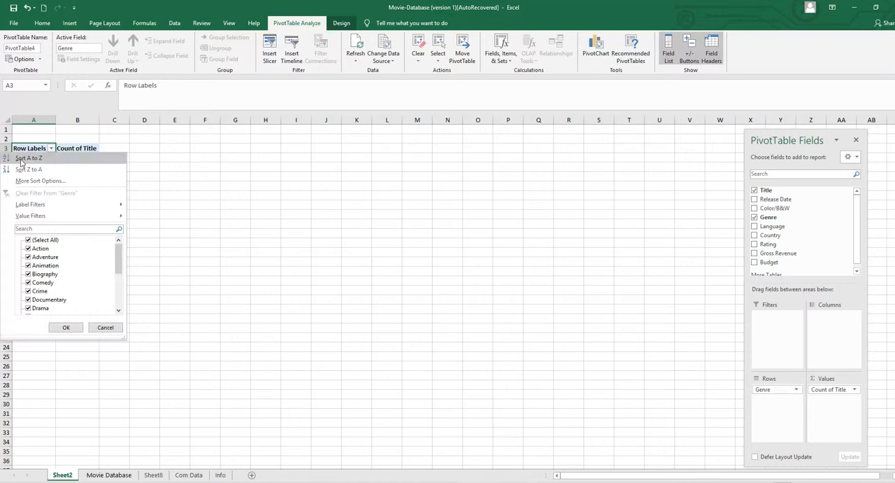
left_click(32, 158)
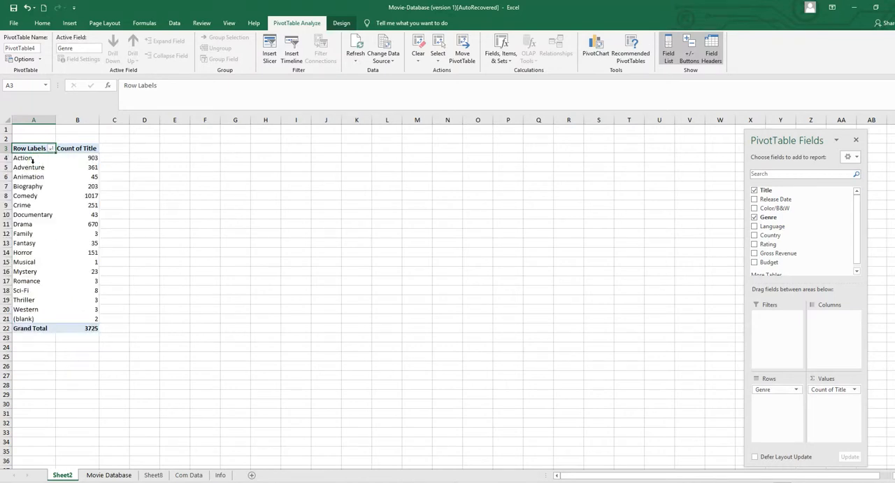
left_click(51, 148)
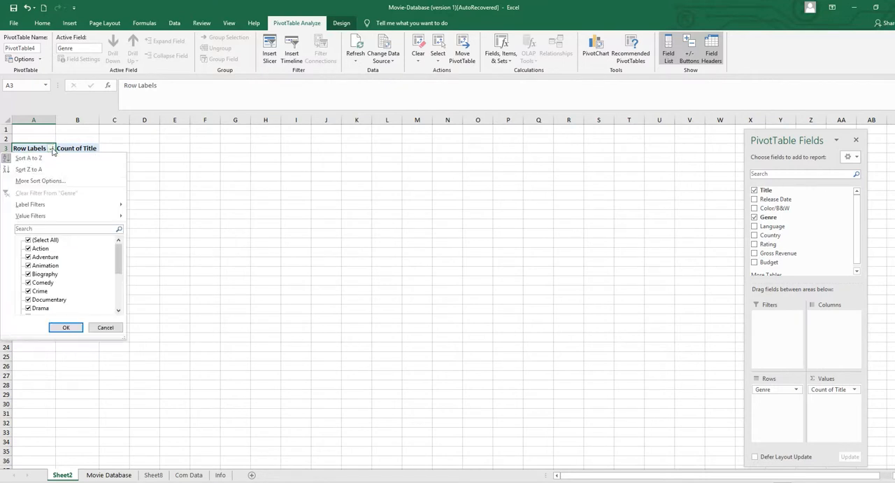
left_click(28, 170)
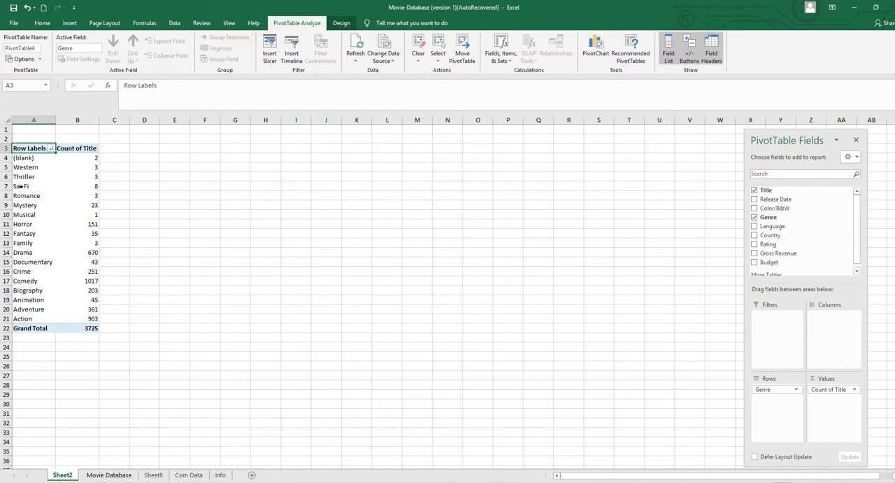
Sort the PivotTable's genres in descending order by Count of Title.
left_click(51, 148)
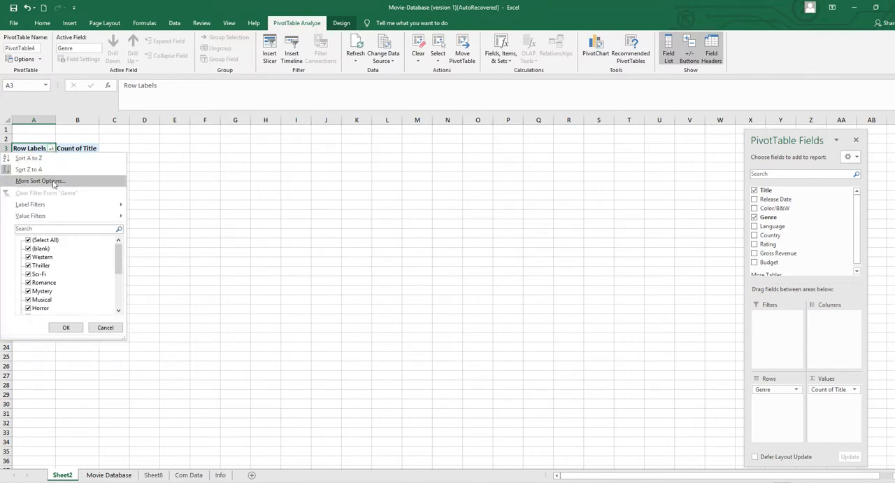
left_click(54, 181)
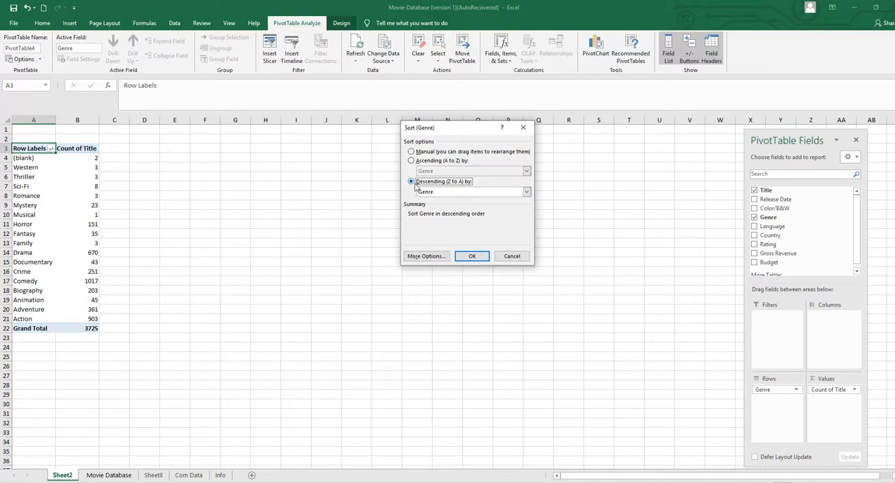
left_click(527, 191)
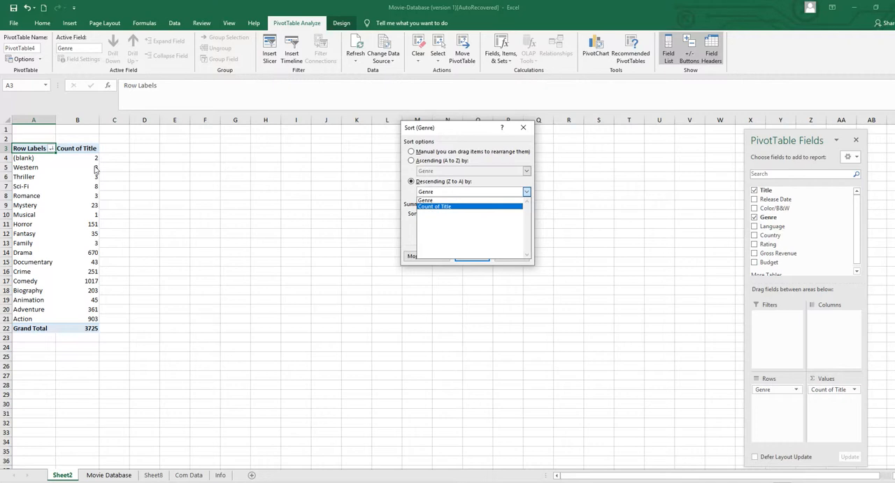
left_click(436, 208)
left_click(474, 256)
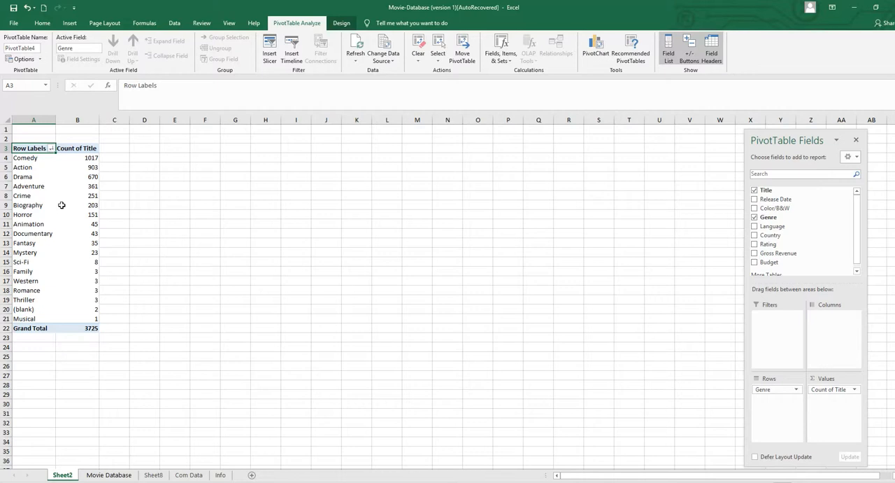
Filter the PivotTable's genres to the top 5 items by Count of Title.
left_click(51, 150)
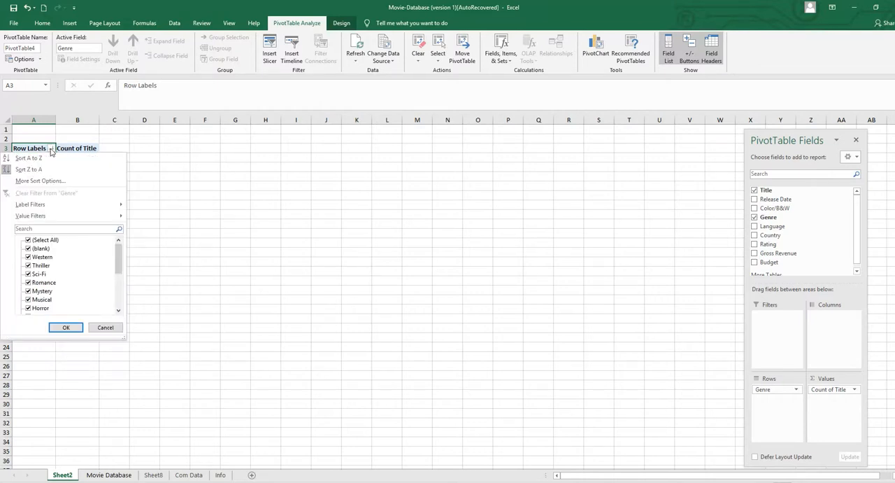
left_click(29, 241)
mouse_move(53, 217)
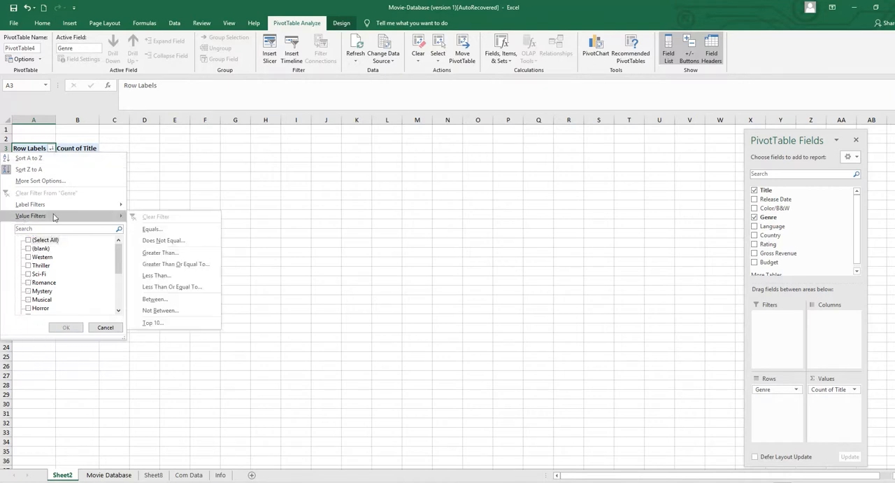
left_click(153, 323)
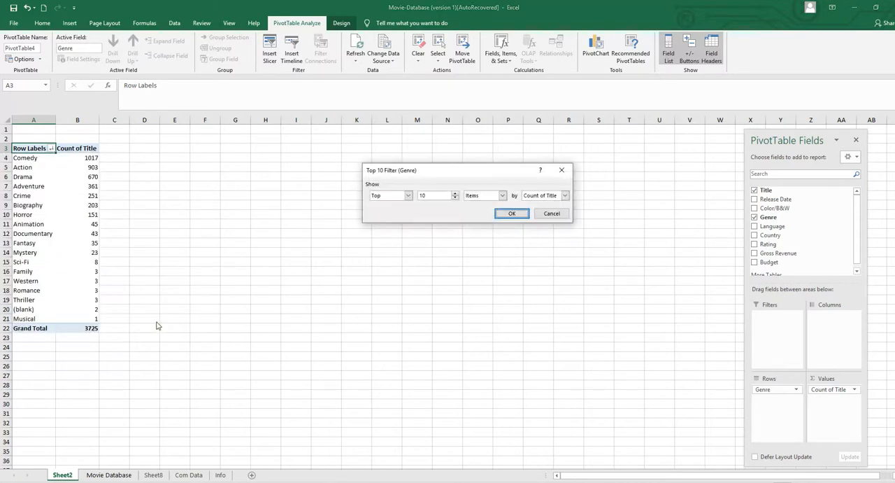
left_click(455, 199)
left_click(509, 212)
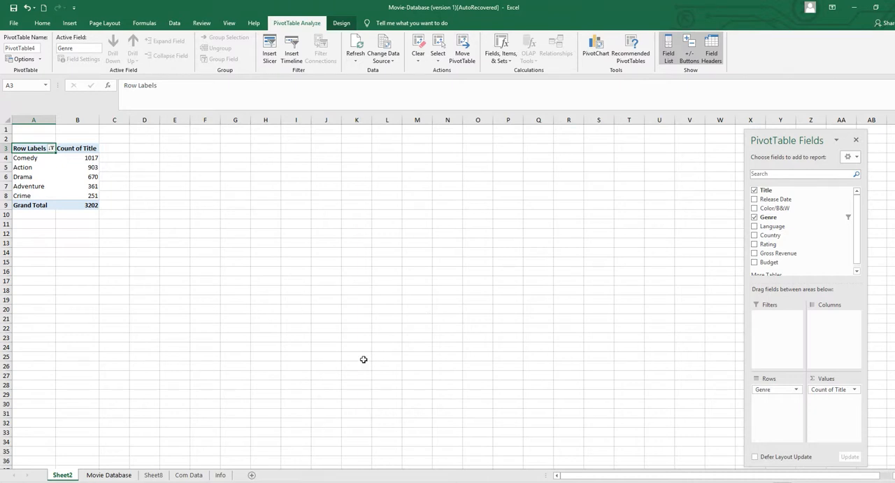
Insert a Clustered Column PivotChart based on the filtered genre PivotTable.
left_click(46, 164)
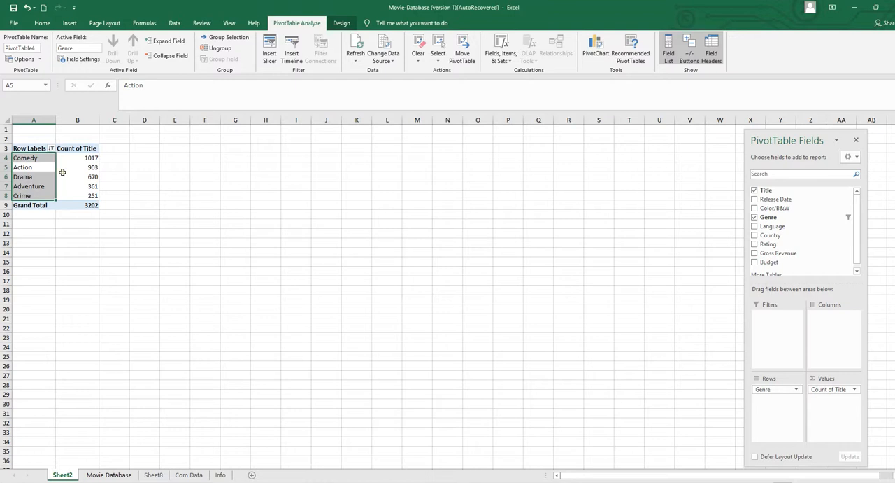
left_click(63, 174)
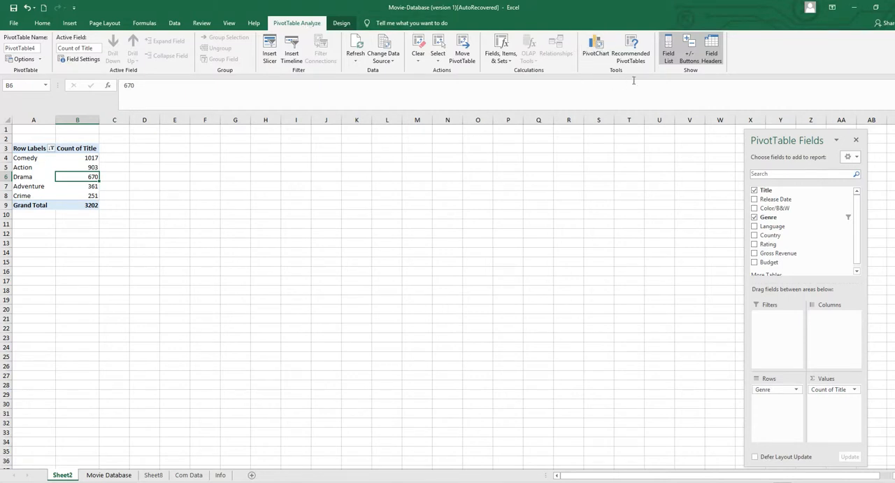
left_click(596, 48)
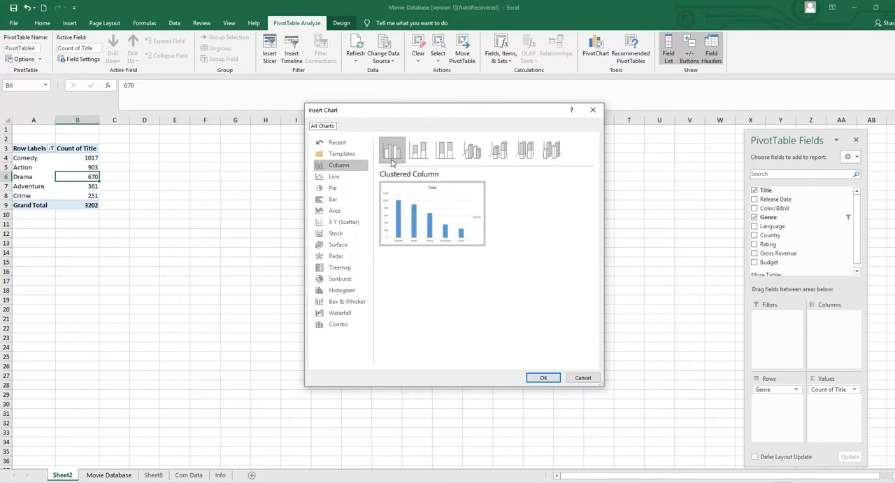
left_click(418, 154)
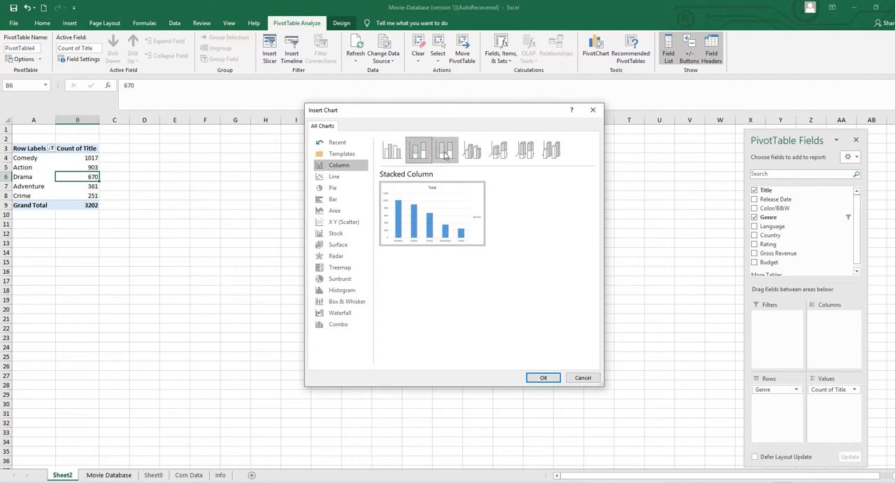
left_click(445, 154)
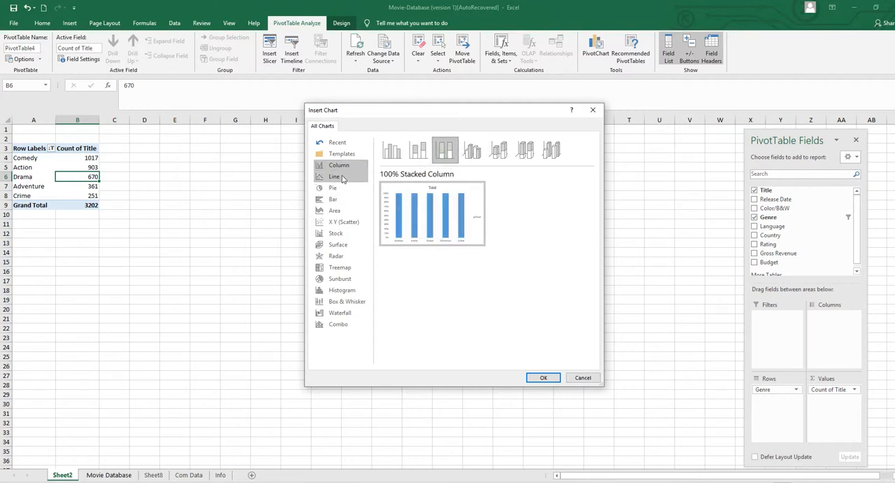
left_click(393, 151)
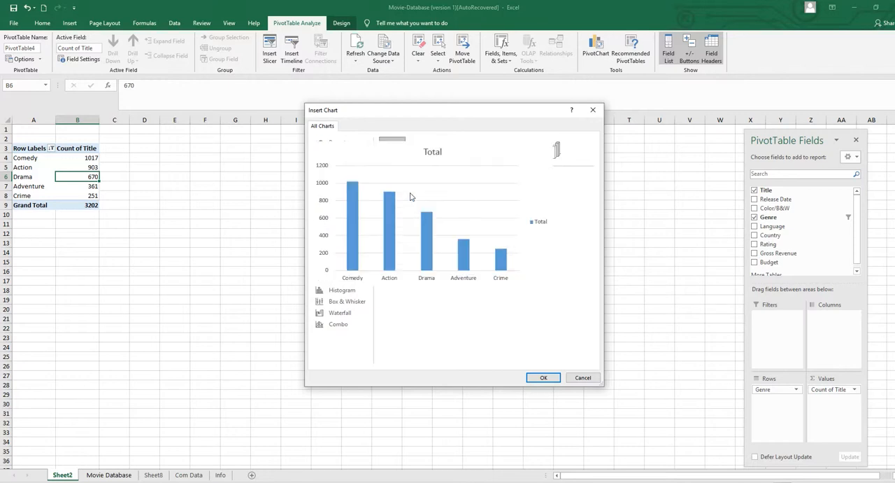
left_click(542, 378)
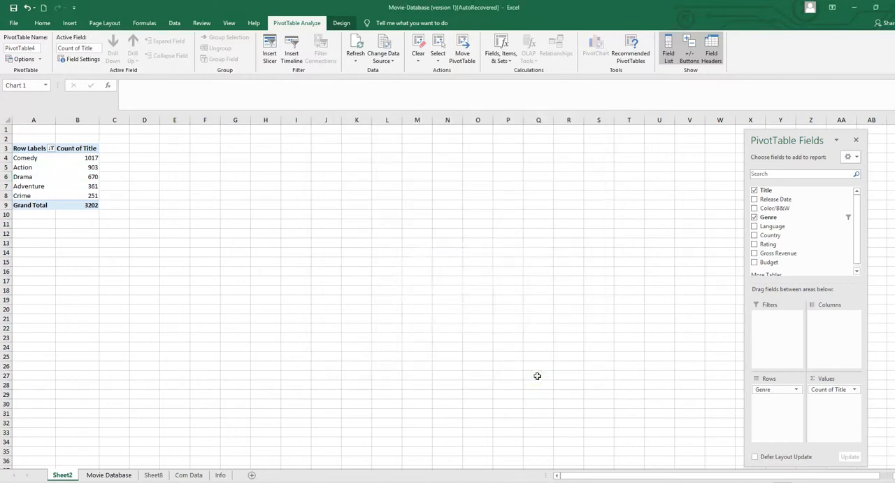
Place the PivotChart directly beside the PivotTable and resize it to about 9.8 cm wide and 7.6 cm high.
left_click_drag(419, 230, 192, 132)
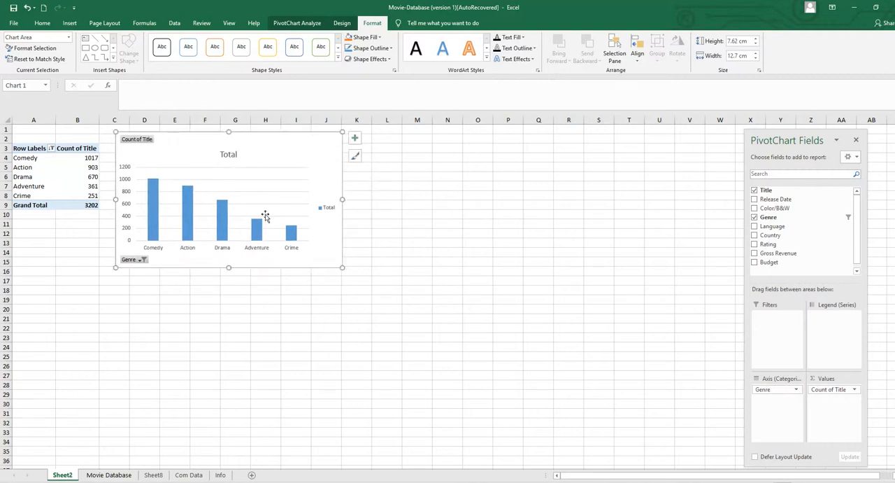
left_click_drag(343, 198, 319, 199)
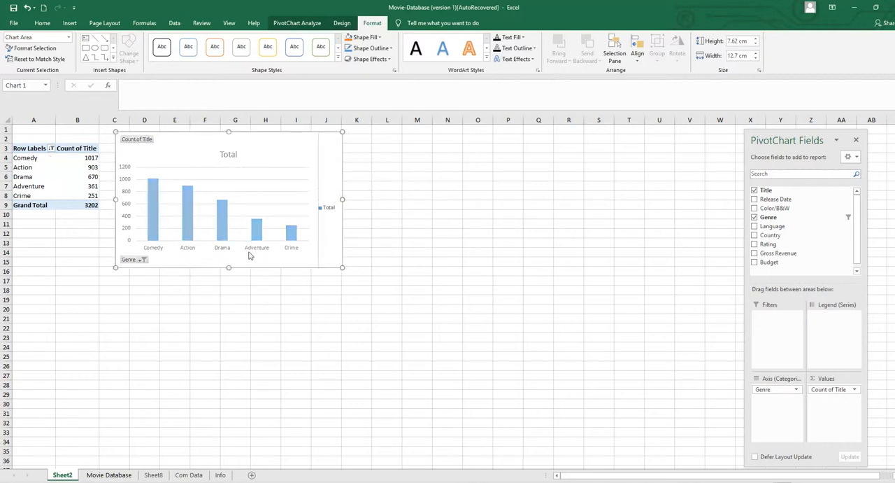
left_click_drag(216, 268, 221, 236)
left_click_drag(317, 183, 291, 184)
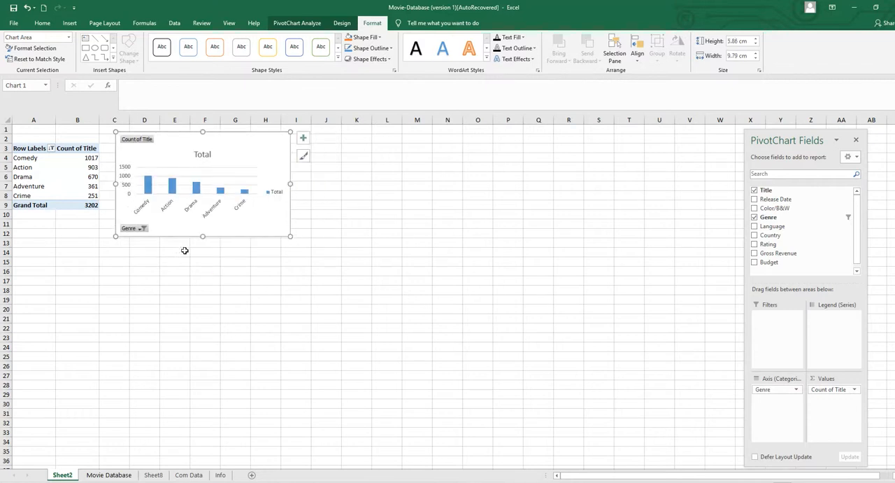
left_click_drag(203, 236, 200, 266)
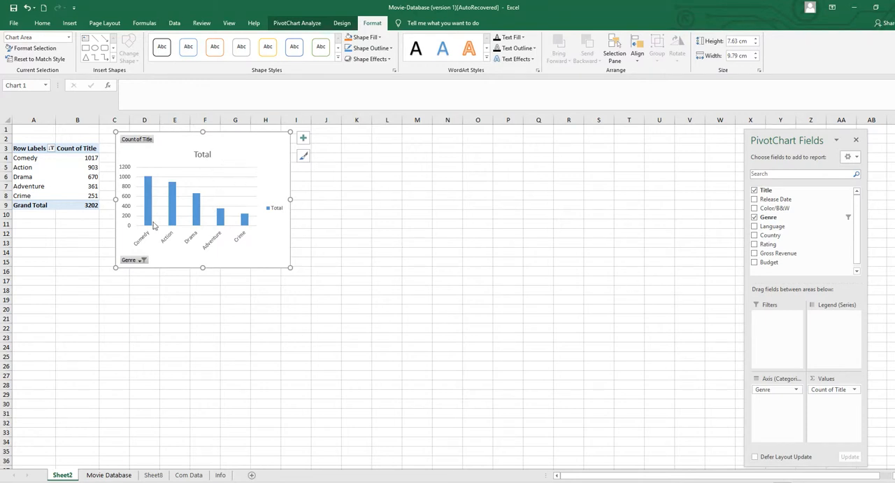
Rename the PivotTable as Genre.
left_click(68, 157)
left_click(49, 170)
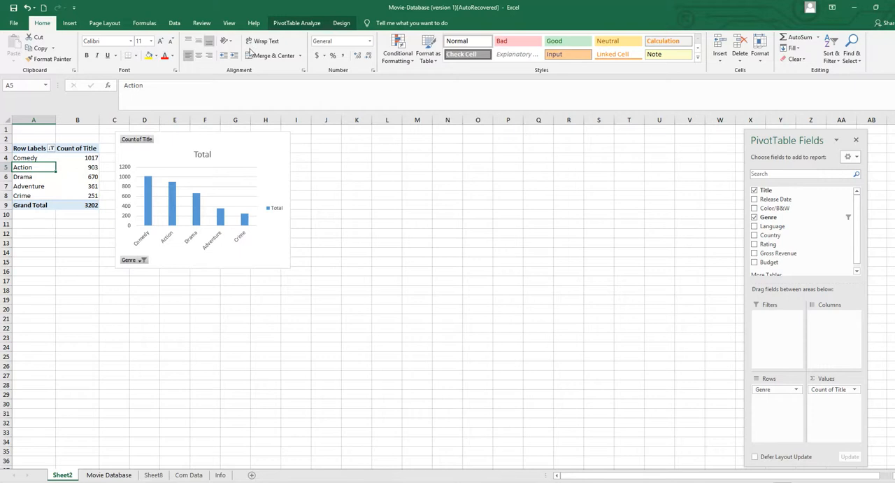
left_click(301, 23)
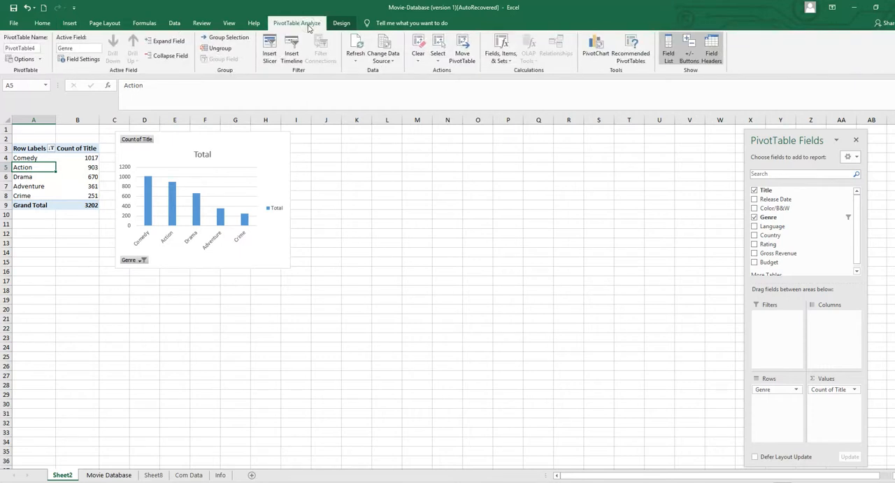
left_click(38, 49)
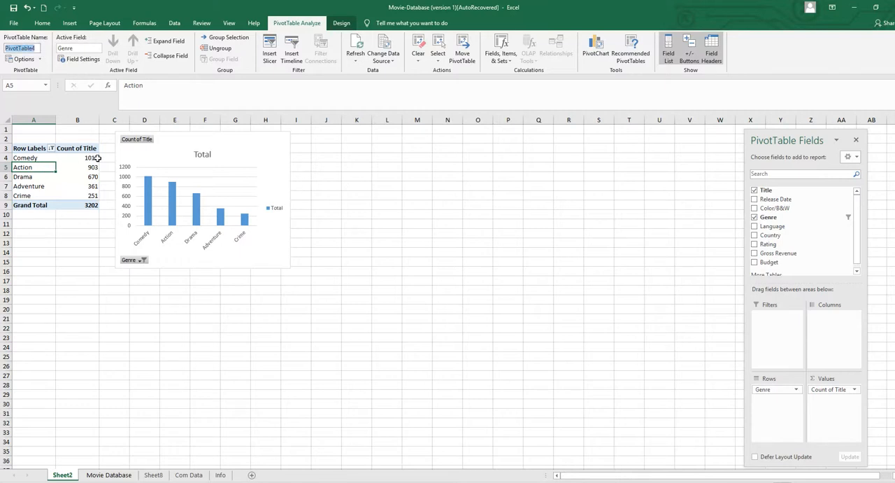
mouse_move(98, 158)
type("C")
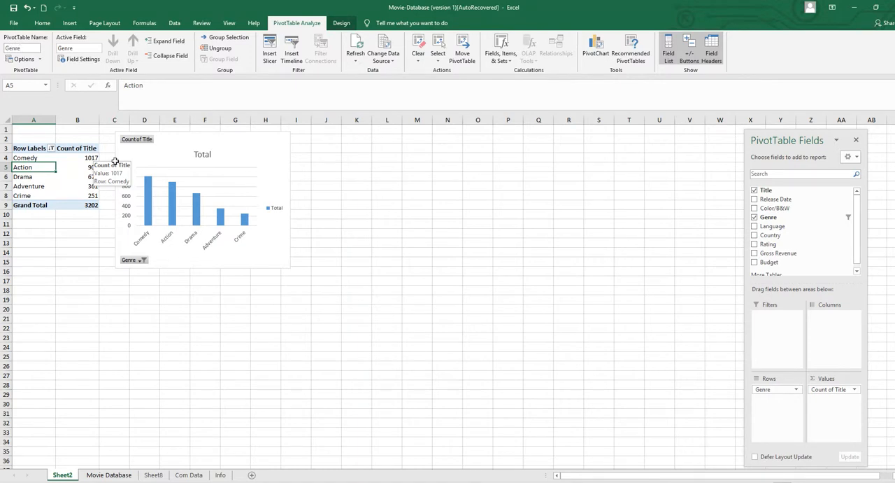
Copy the entire Genre PivotTable and paste the duplicate at cell A21 on the same sheet.
left_click(96, 336)
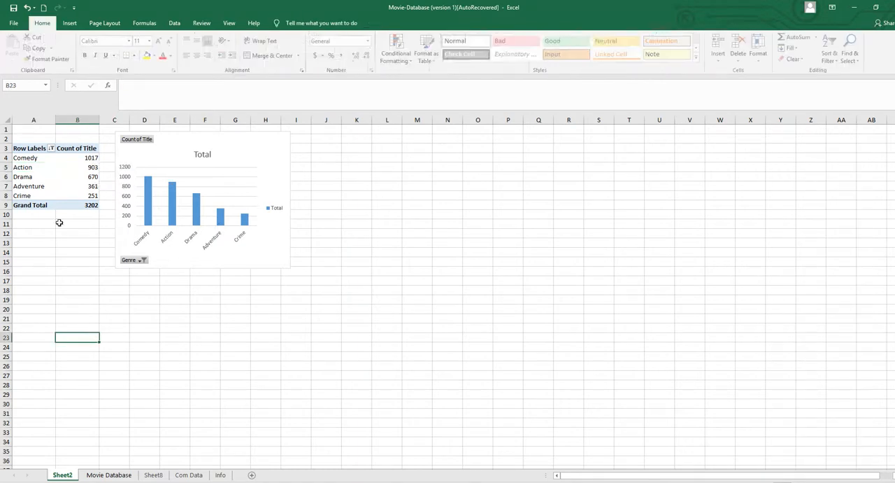
left_click(61, 185)
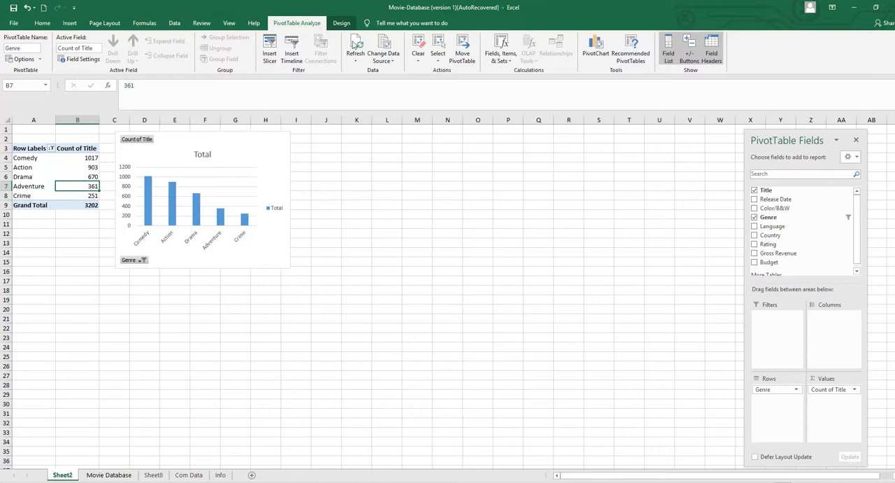
left_click(438, 61)
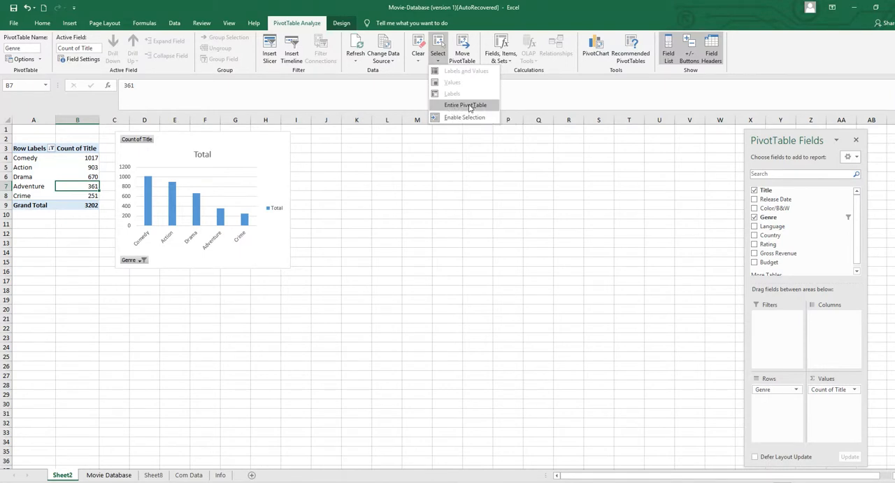
left_click(467, 105)
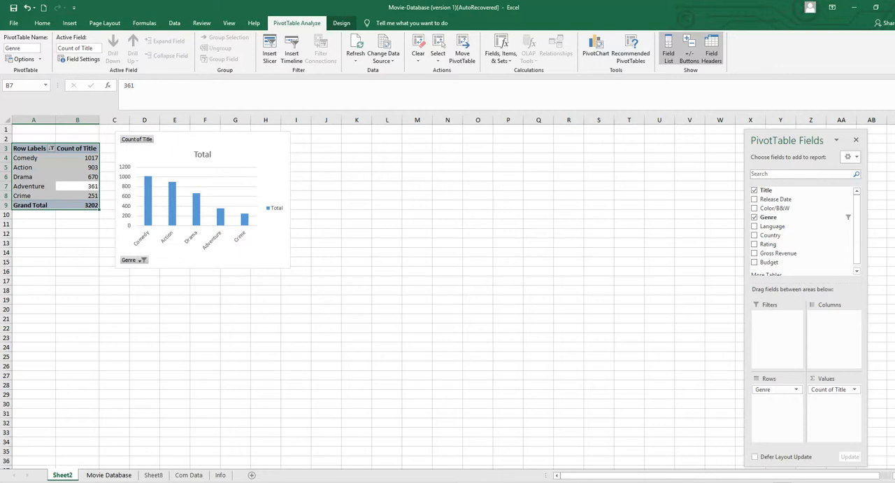
key("ctrl+c")
left_click(25, 317)
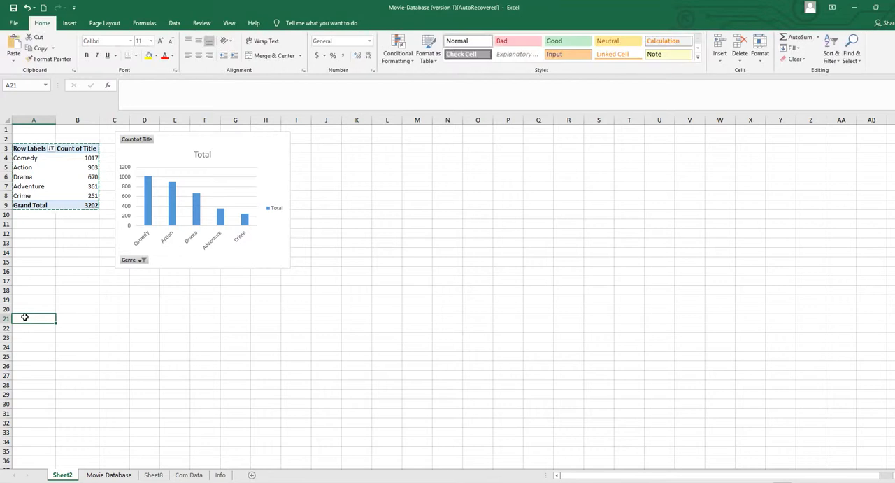
key("ctrl+v")
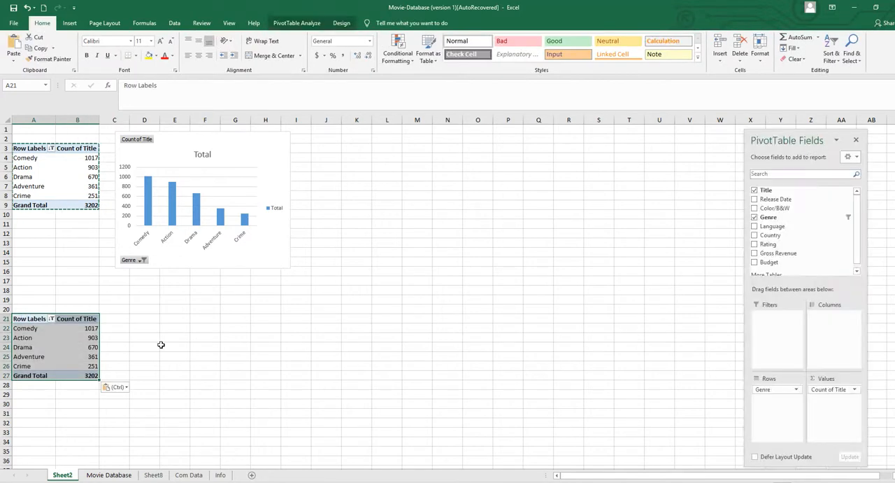
key("Escape")
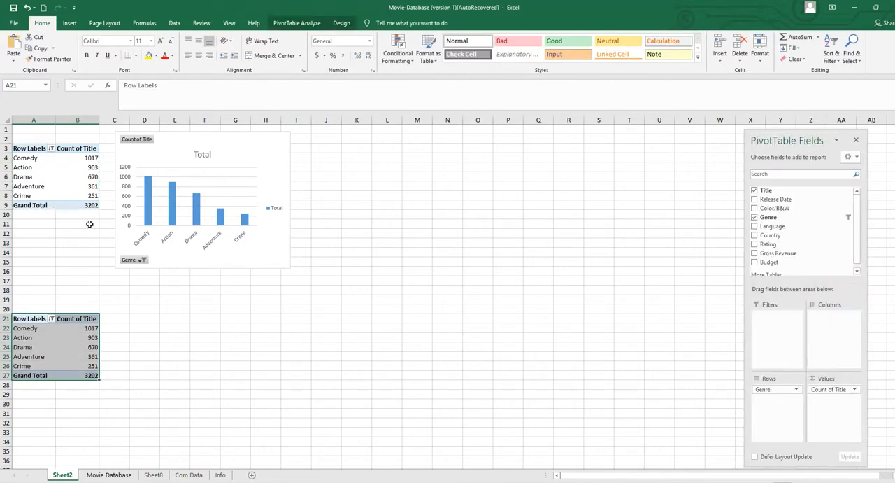
In the copied PivotTable, move Genre to the report filters and use Rating as the row field.
left_click(71, 339)
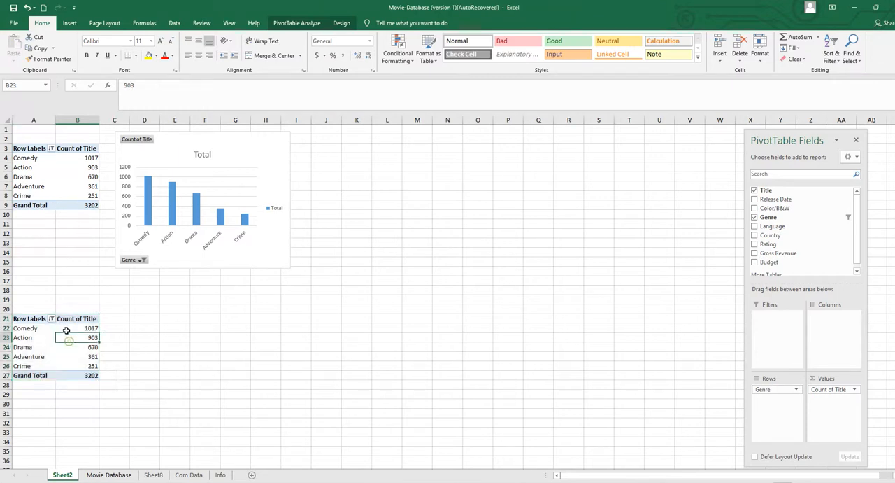
left_click(39, 340)
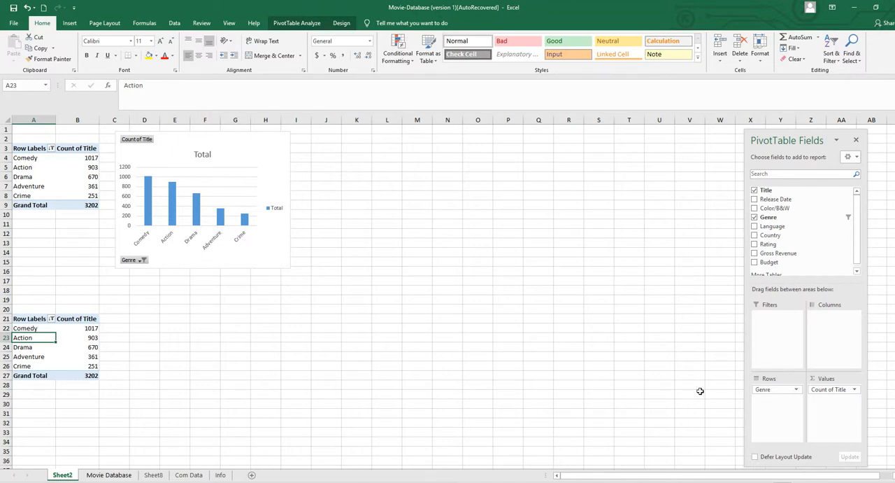
left_click_drag(757, 389, 770, 316)
left_click_drag(770, 243, 778, 396)
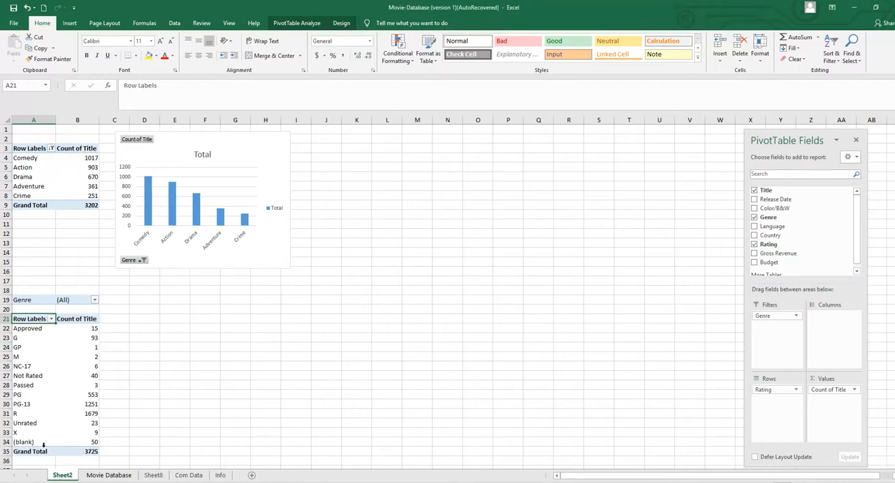
Filter the lower PivotTable's ratings to show only GP, PG, PG-13 and R.
left_click(50, 319)
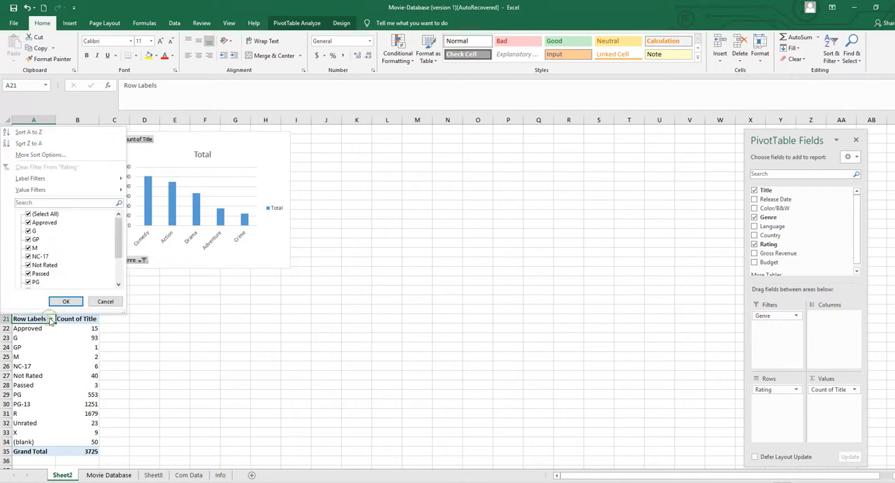
left_click(28, 214)
left_click(28, 240)
left_click(28, 282)
scroll(41, 280, "down", 1)
left_click(28, 264)
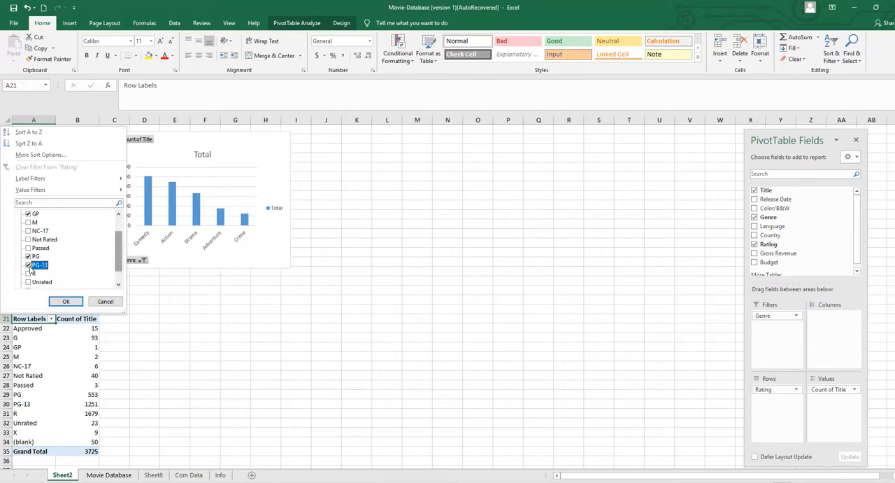
left_click(28, 273)
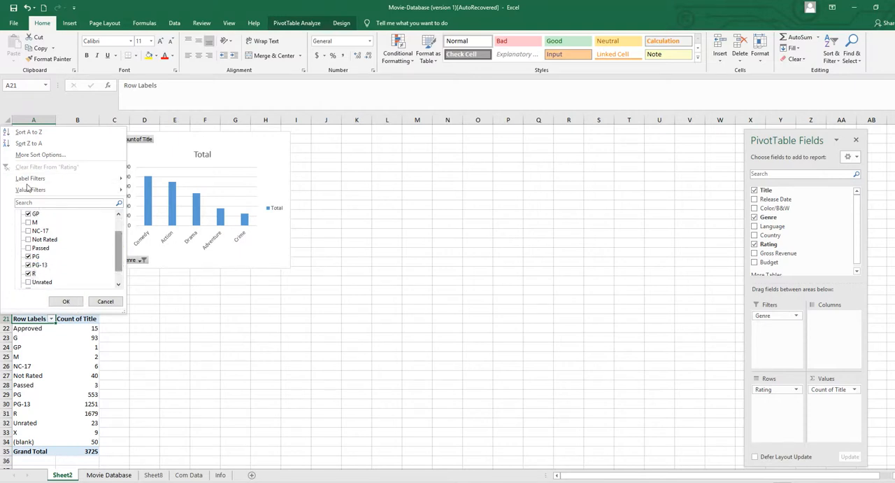
left_click(63, 302)
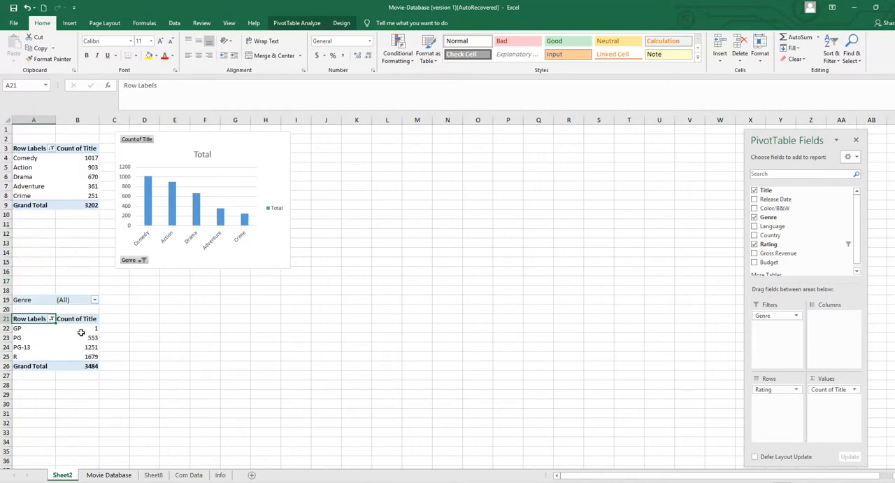
Sort the ratings in the lower PivotTable in descending order by Count of Title.
left_click(51, 320)
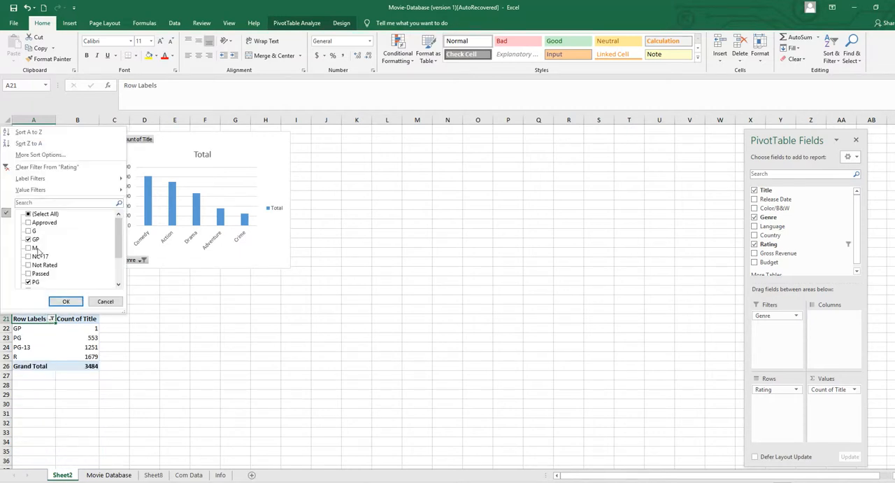
left_click(42, 155)
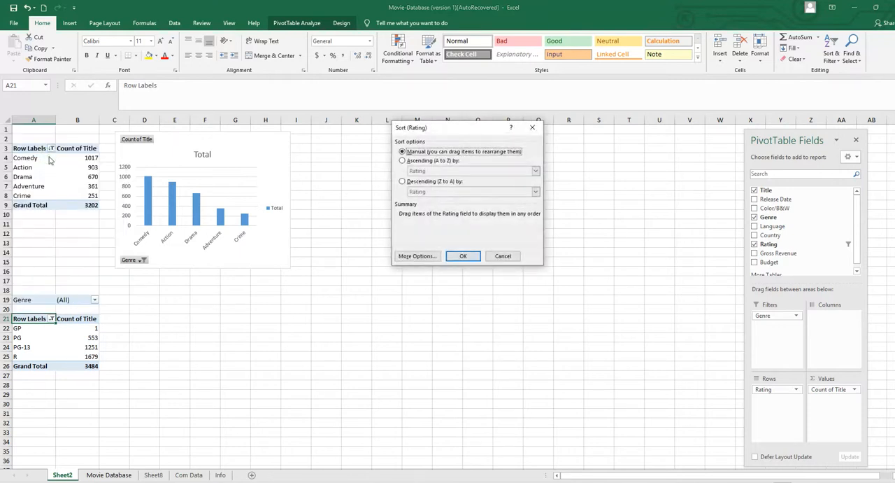
left_click(403, 182)
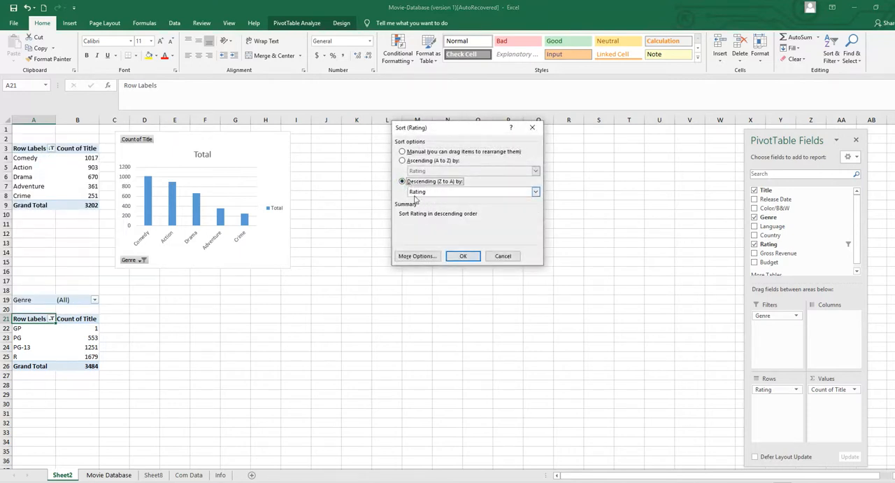
left_click(536, 192)
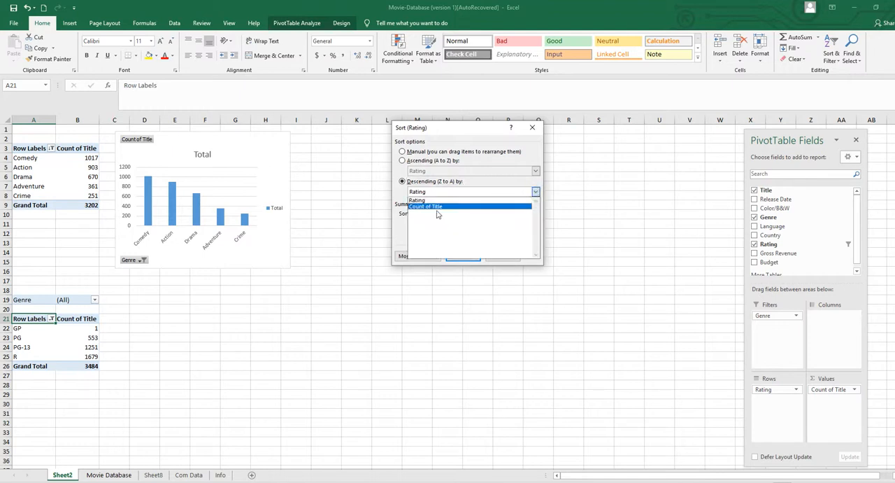
left_click(438, 208)
left_click(463, 255)
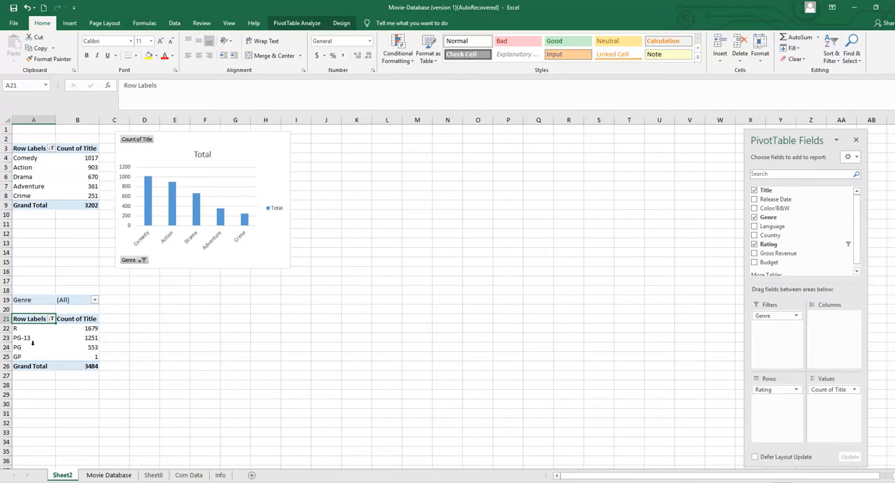
Insert a Doughnut PivotChart based on the filtered rating PivotTable.
left_click(66, 347)
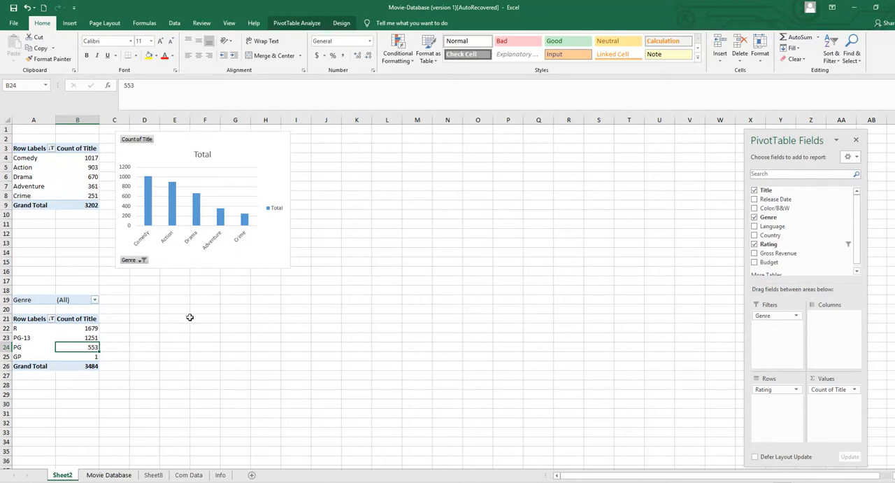
left_click(42, 323)
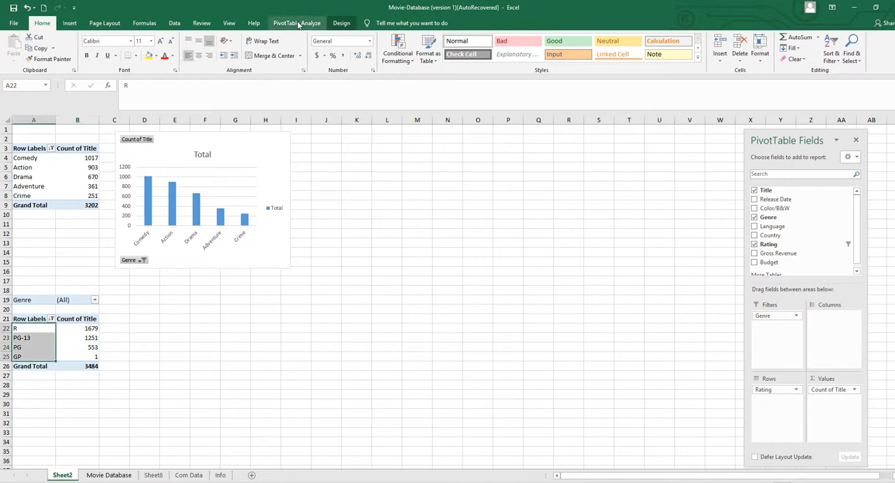
left_click(297, 23)
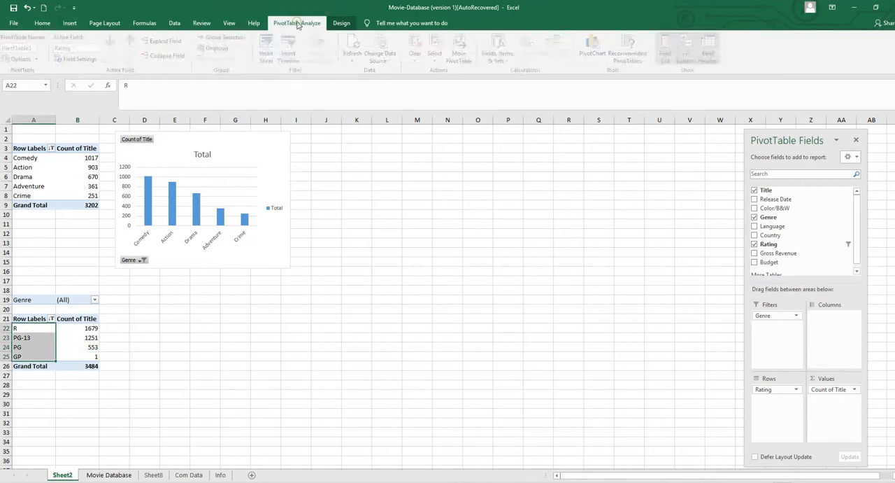
left_click(597, 44)
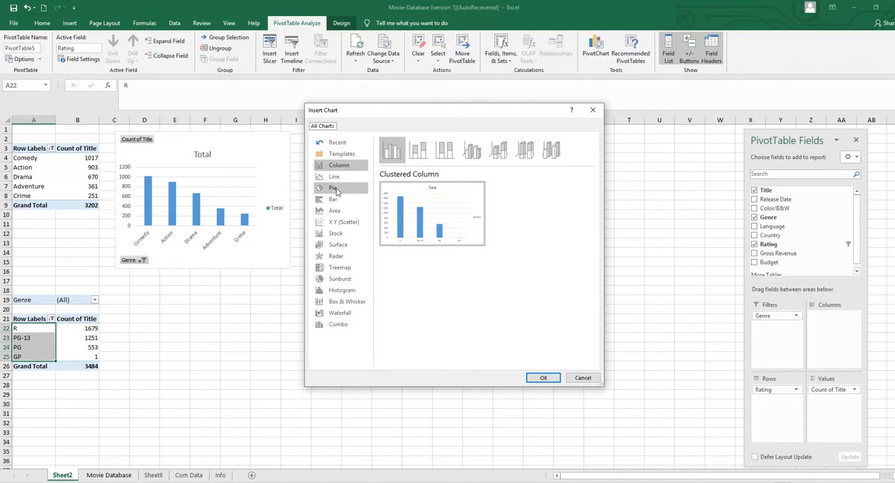
left_click(335, 189)
left_click(431, 152)
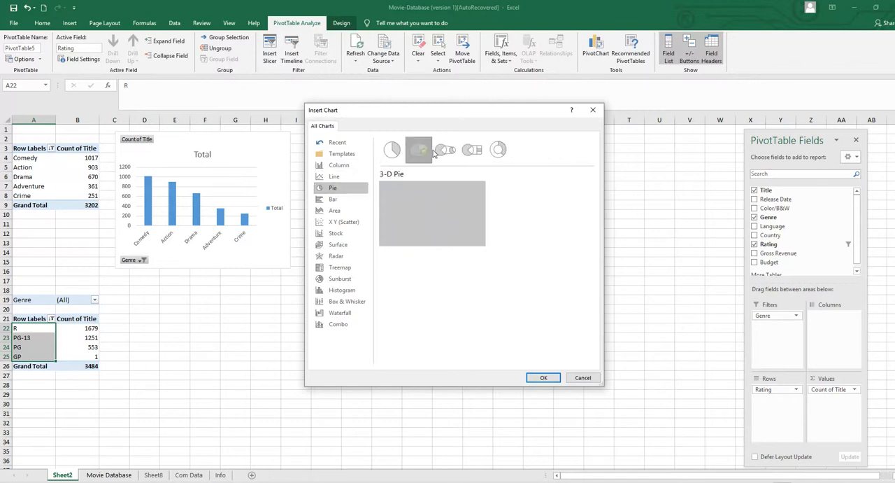
left_click(445, 150)
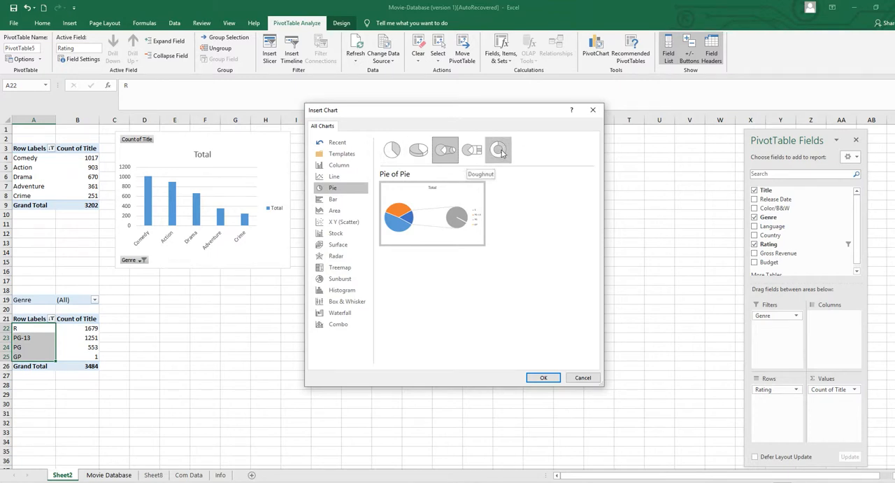
left_click(499, 151)
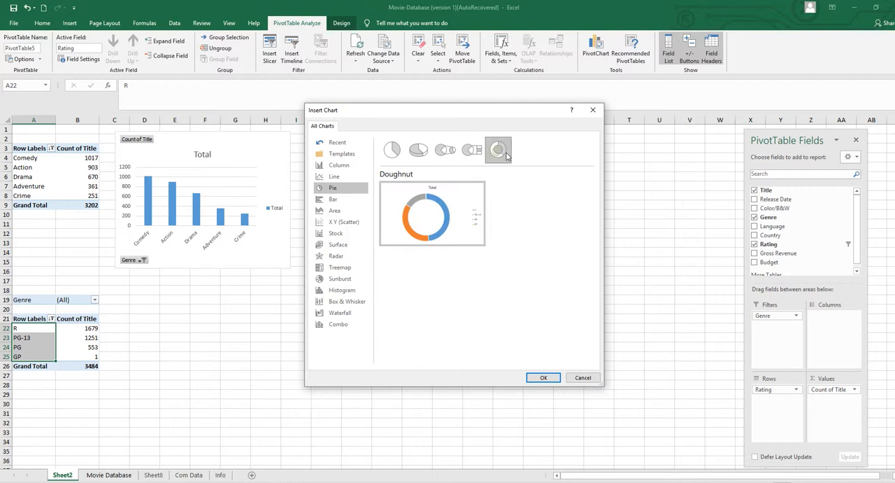
left_click(545, 377)
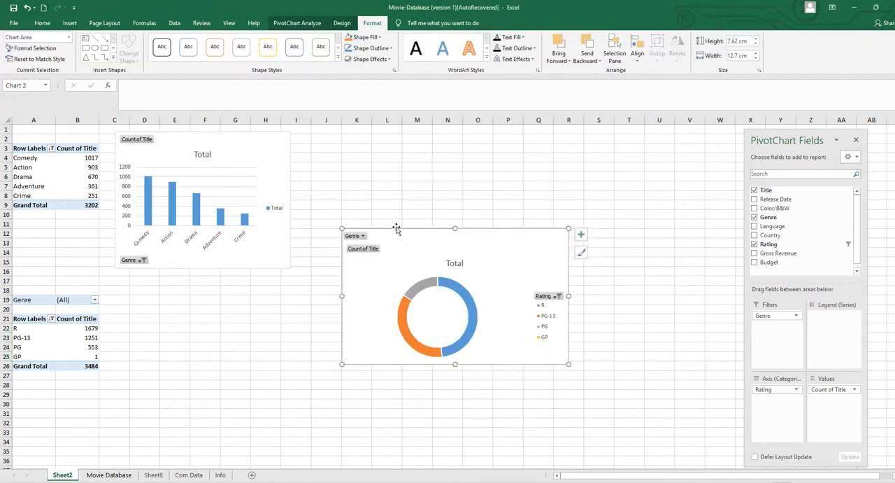
Place the doughnut chart directly below the column chart and resize it to about 9.8 cm wide and 6.9 cm high.
left_click_drag(396, 231, 172, 272)
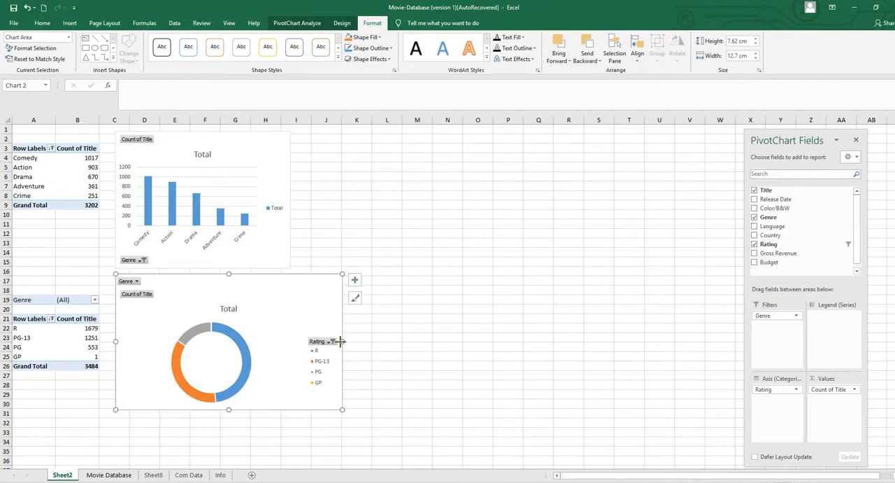
left_click_drag(342, 341, 296, 341)
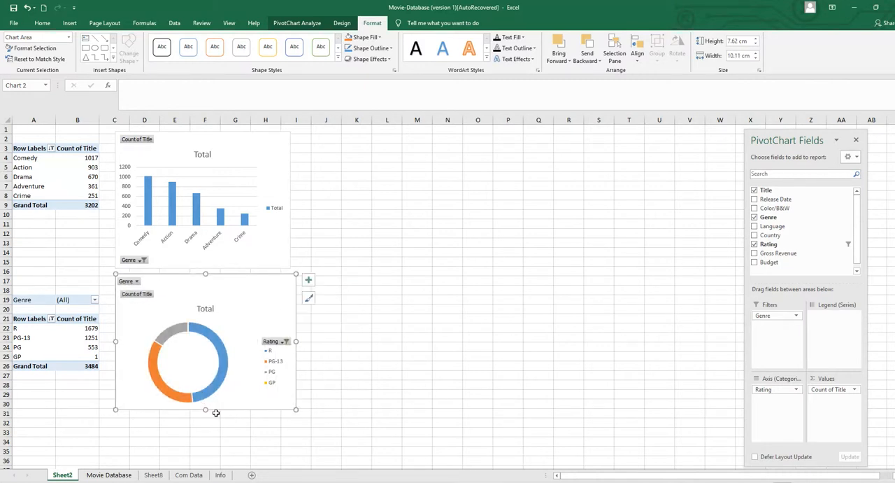
left_click_drag(294, 341, 291, 340)
left_click_drag(203, 409, 203, 397)
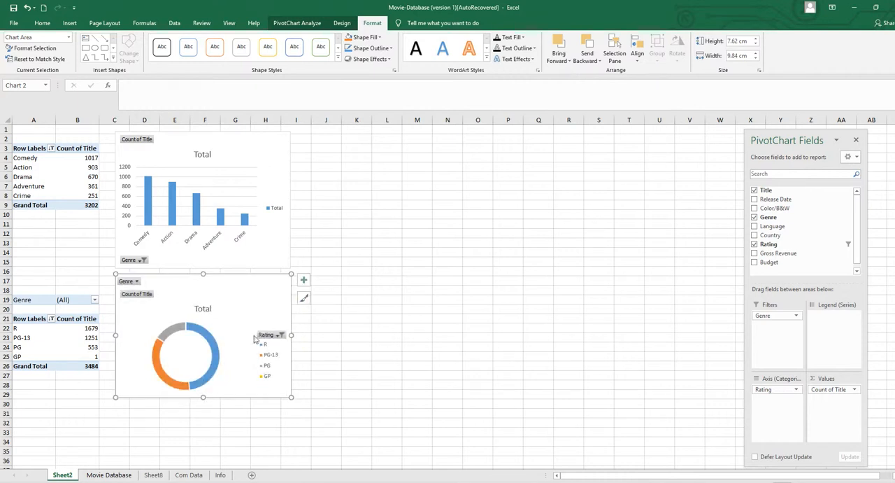
Rename the PivotTable that counts titles by rating as R.
left_click(69, 316)
left_click(50, 338)
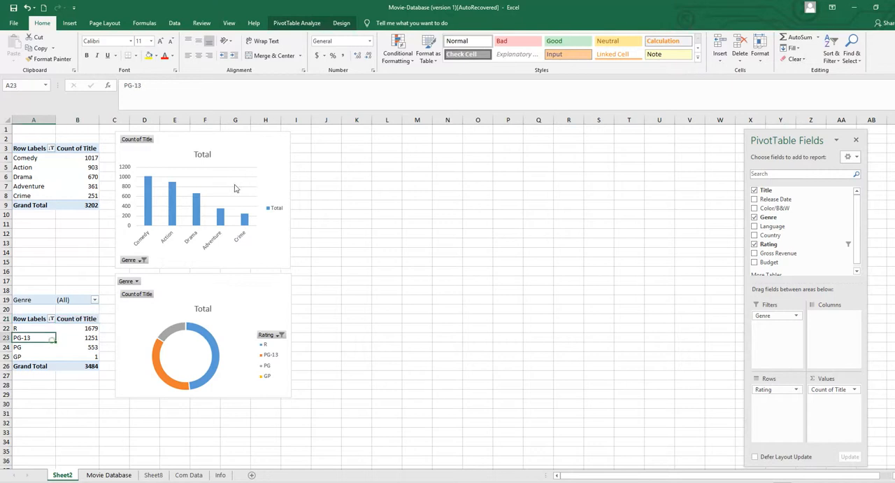
left_click(297, 23)
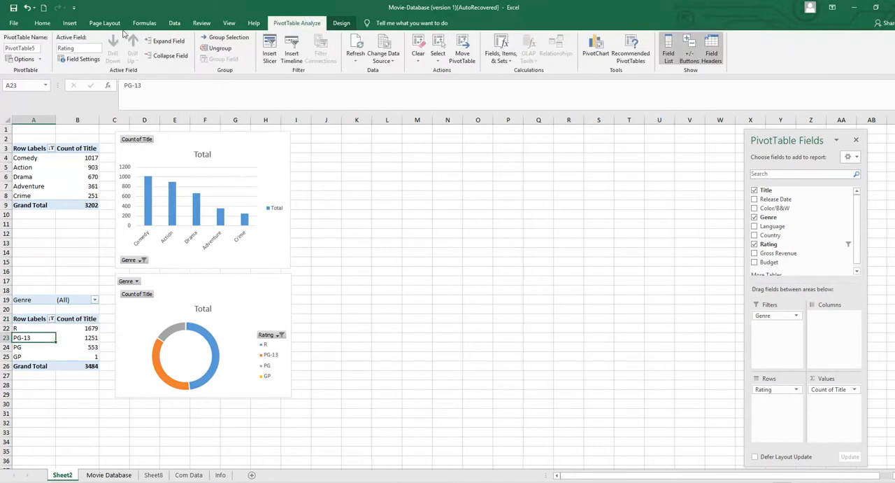
left_click(39, 48)
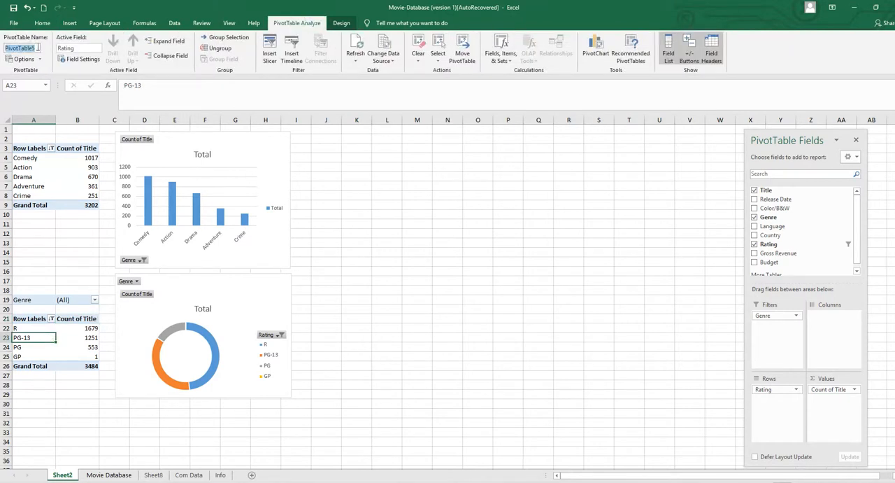
type("Rating")
left_click(422, 264)
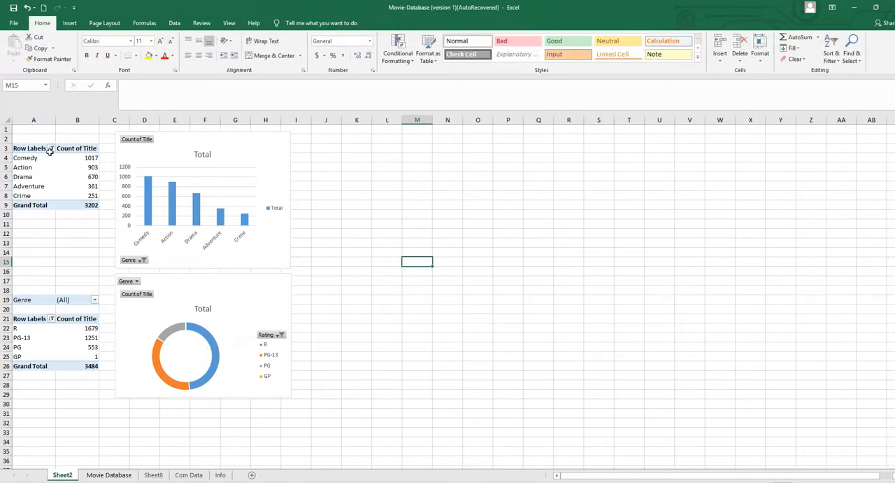
Check the source data range, series and category labels of the doughnut chart and of the genre column chart.
left_click(234, 292)
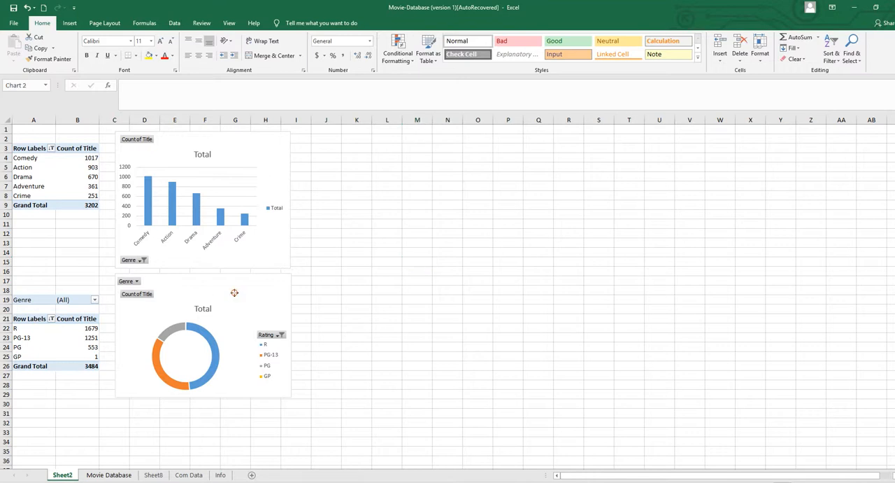
right_click(235, 292)
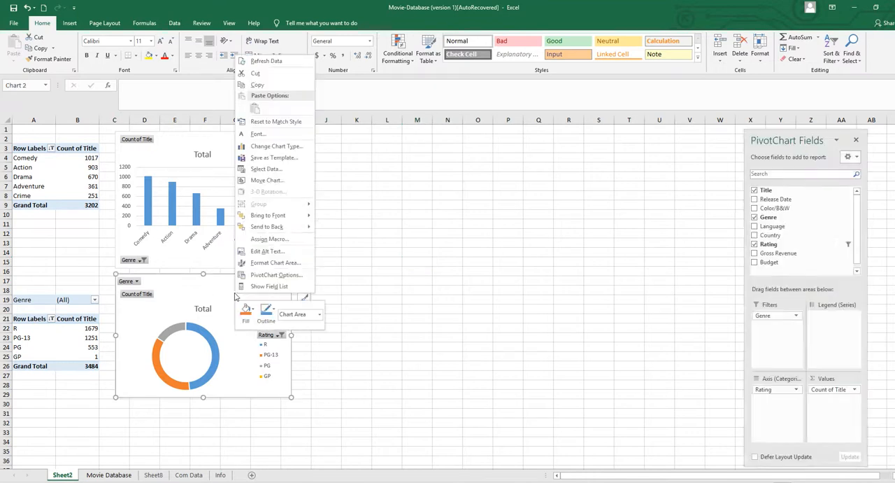
left_click(261, 169)
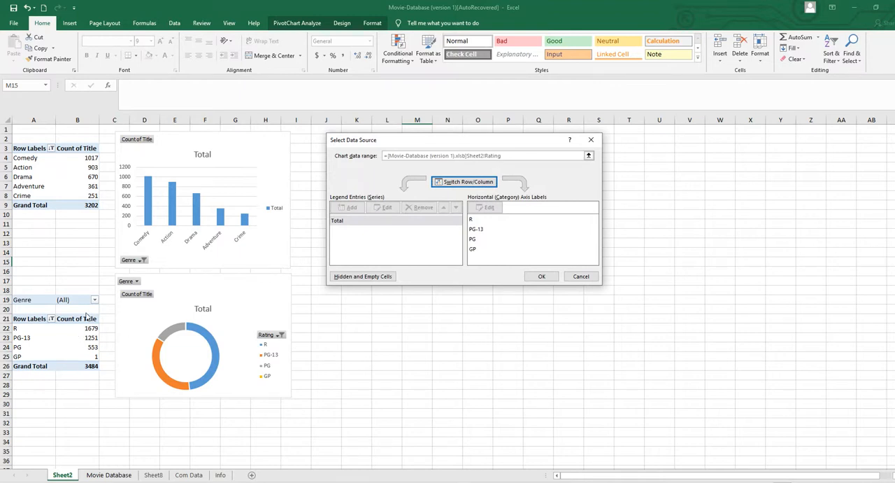
left_click(580, 278)
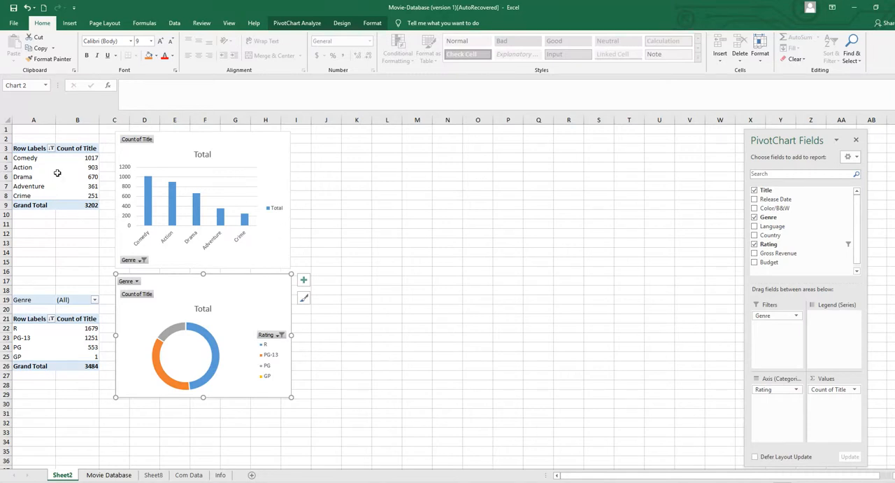
right_click(247, 144)
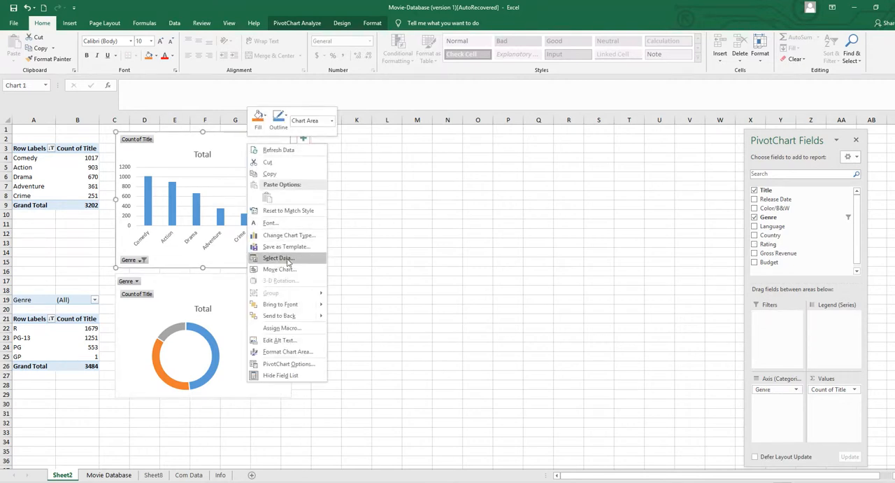
left_click(278, 257)
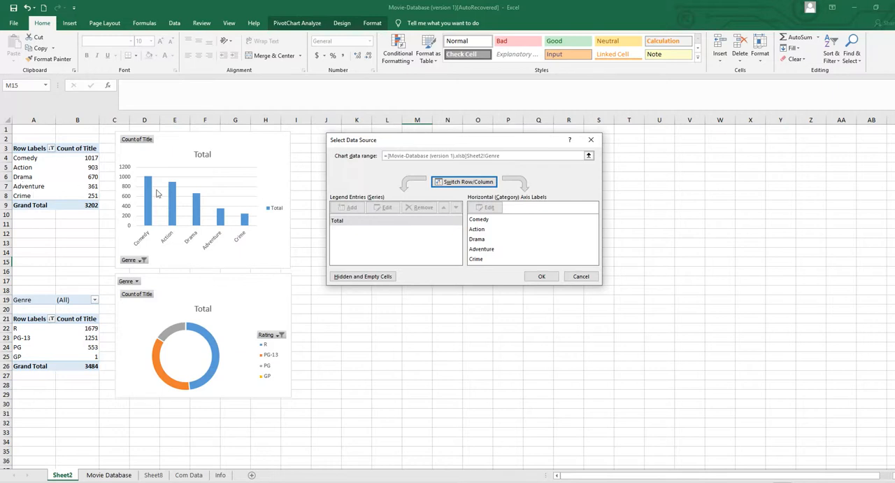
left_click(581, 276)
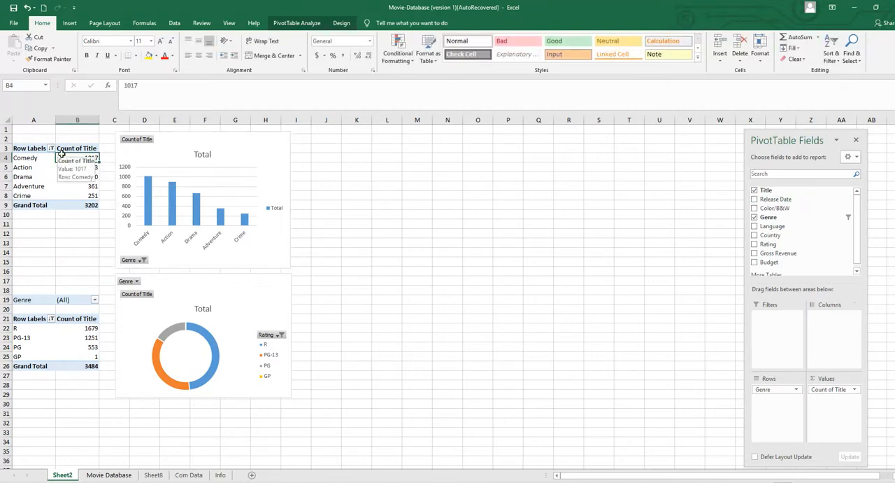
Try to add the Country field to the axis categories of the genre column chart, below Genre.
left_click(230, 168)
left_click(277, 145)
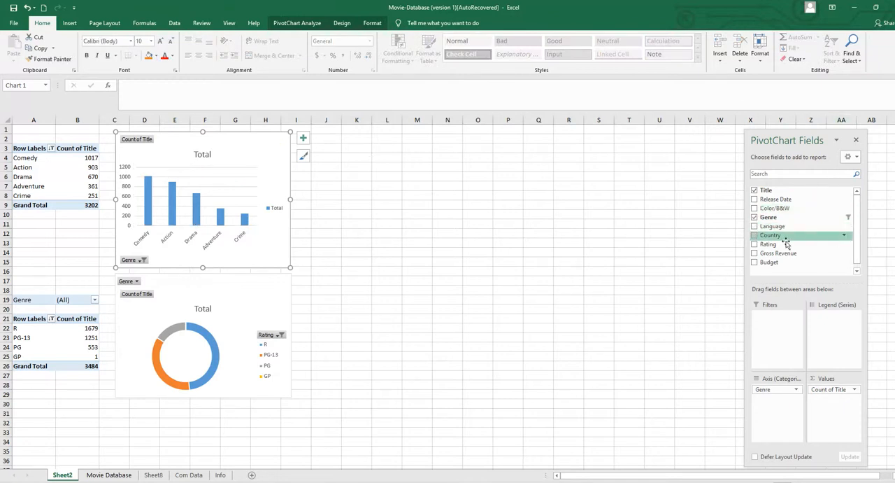
left_click_drag(782, 235, 770, 407)
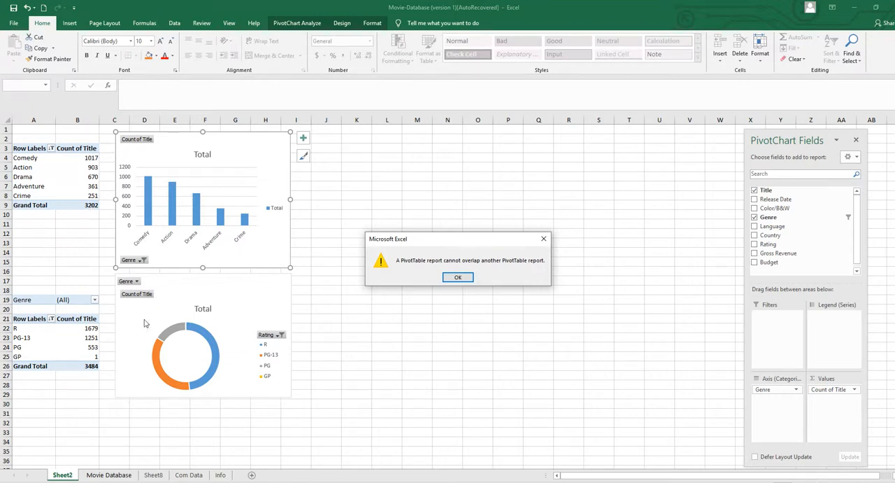
left_click(542, 238)
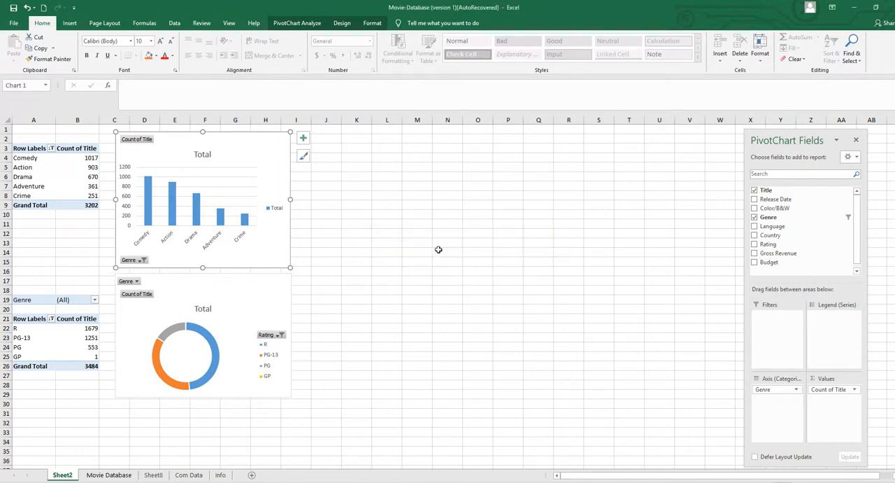